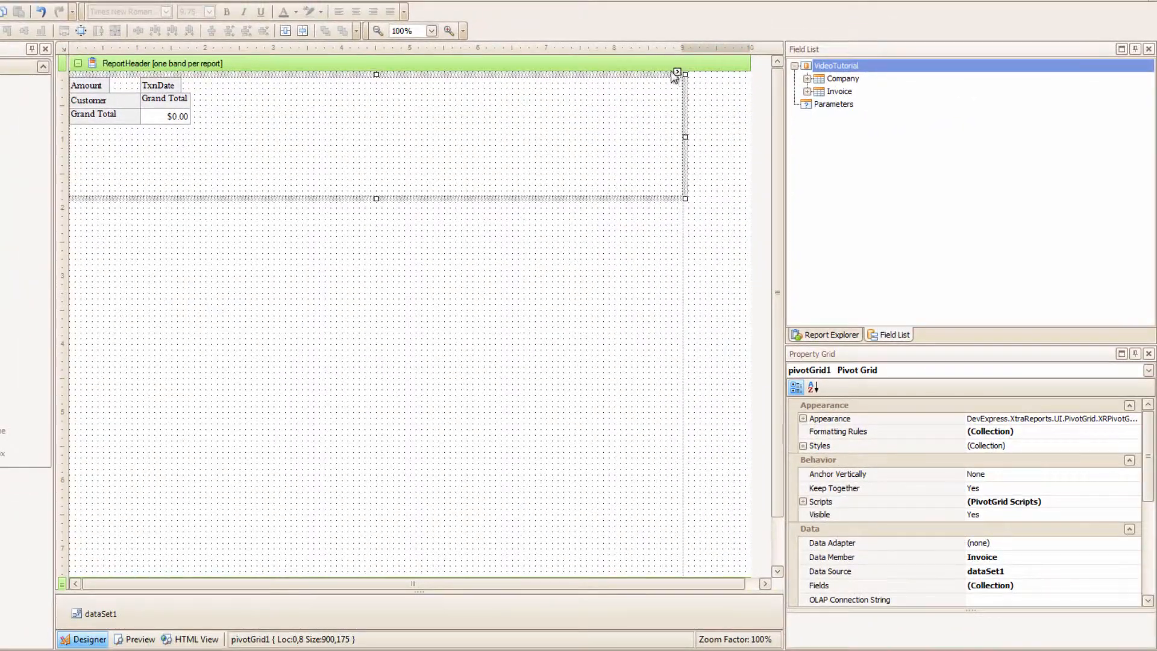
In the pivot grid designer's Appearances, set FieldValueGrandTotal back colour to green
left_click(678, 72)
left_click(715, 217)
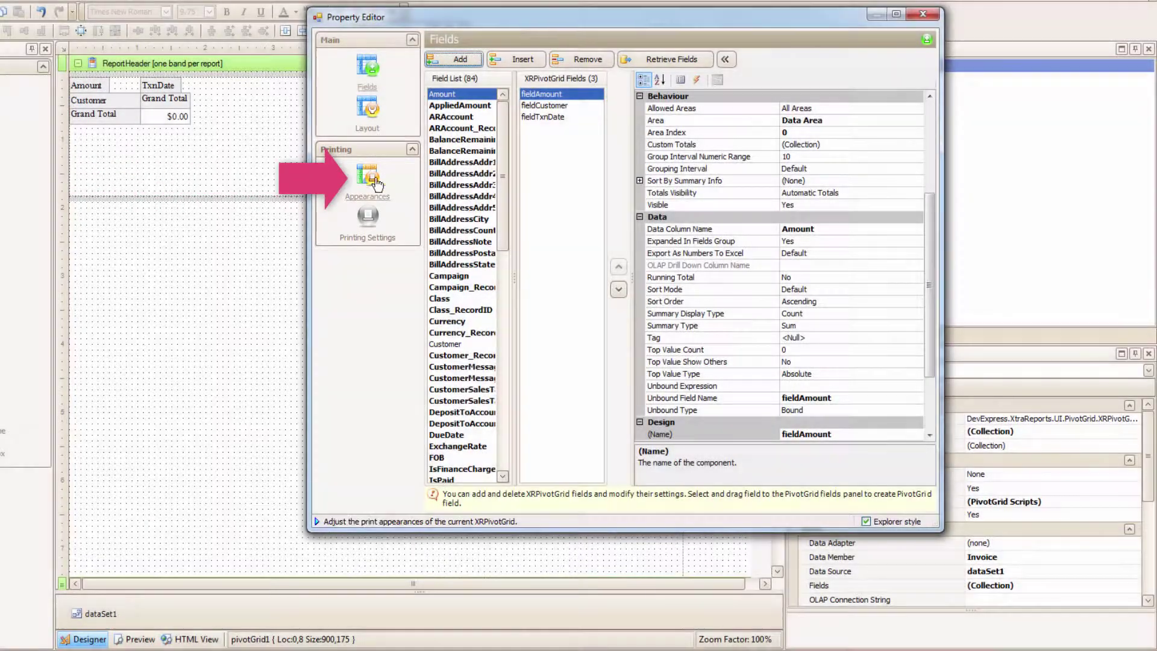
left_click(368, 180)
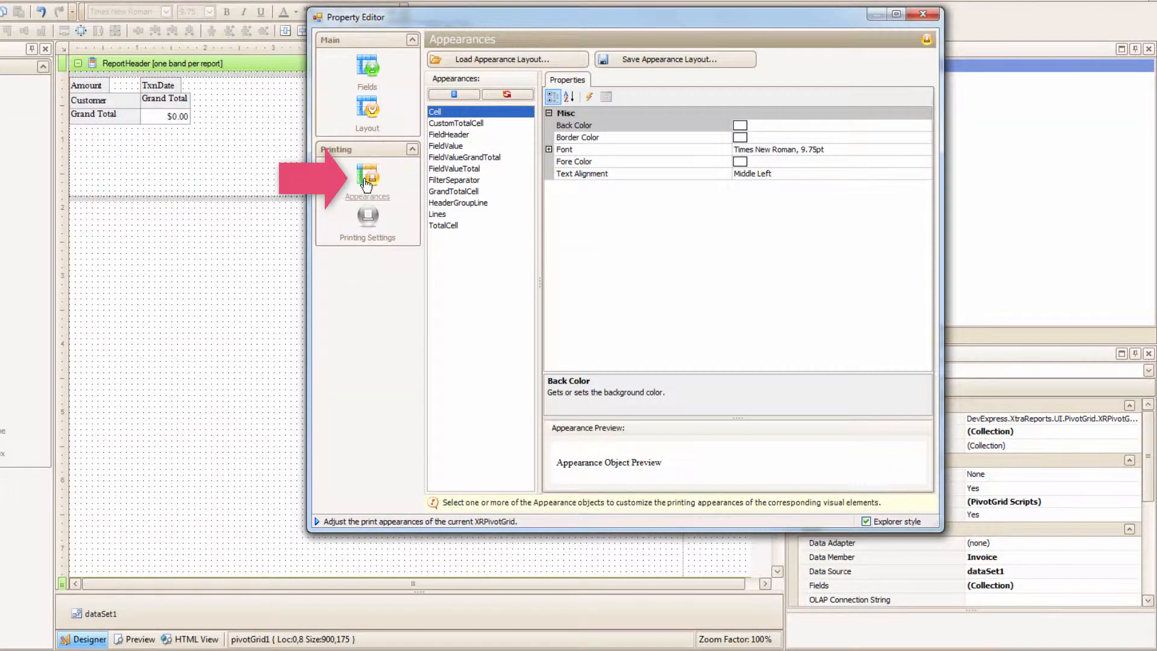
left_click(463, 158)
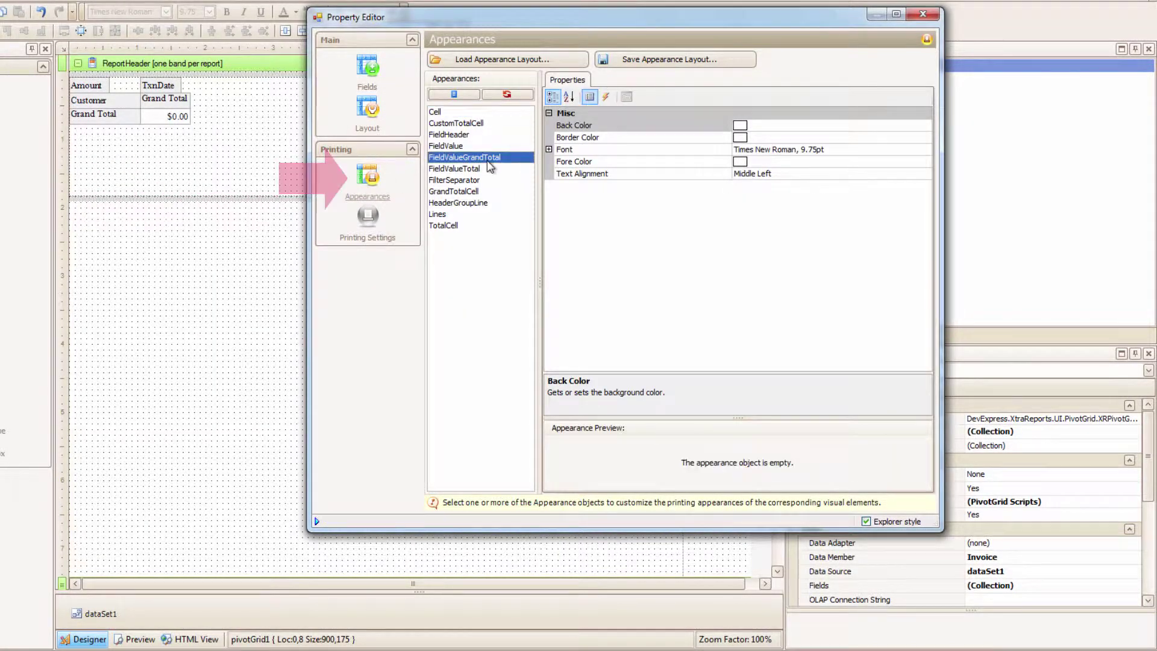
left_click(822, 126)
left_click(926, 126)
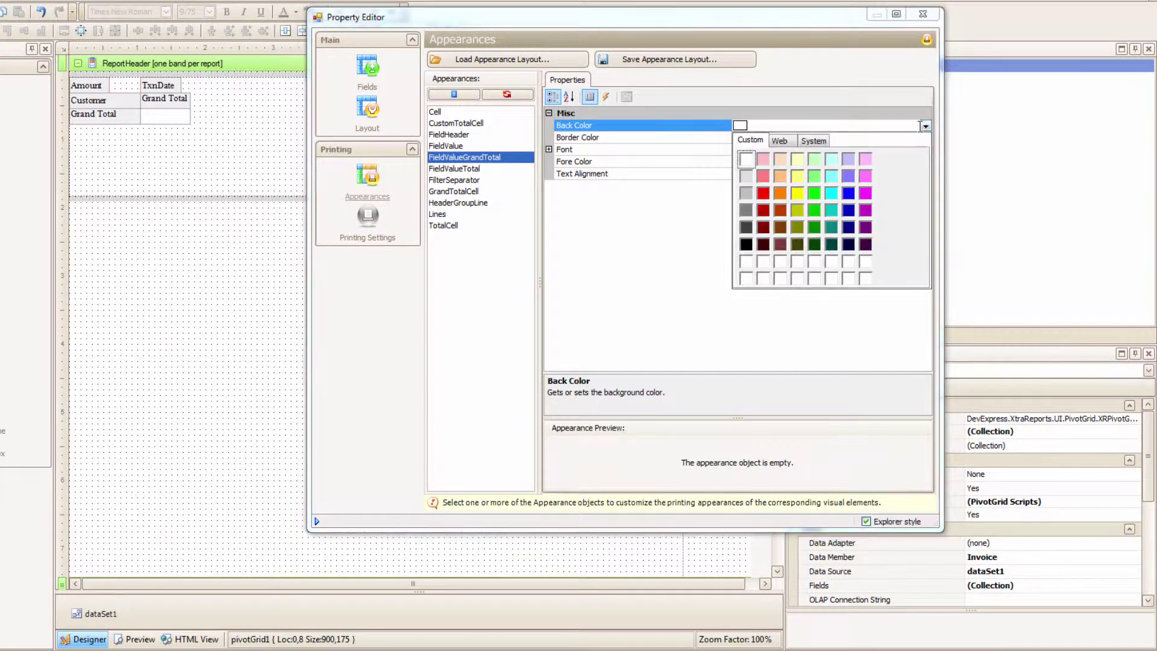
left_click(816, 214)
Set GrandTotalCell back colour to light green (192,255,192) and preview the report
left_click(454, 191)
left_click(823, 125)
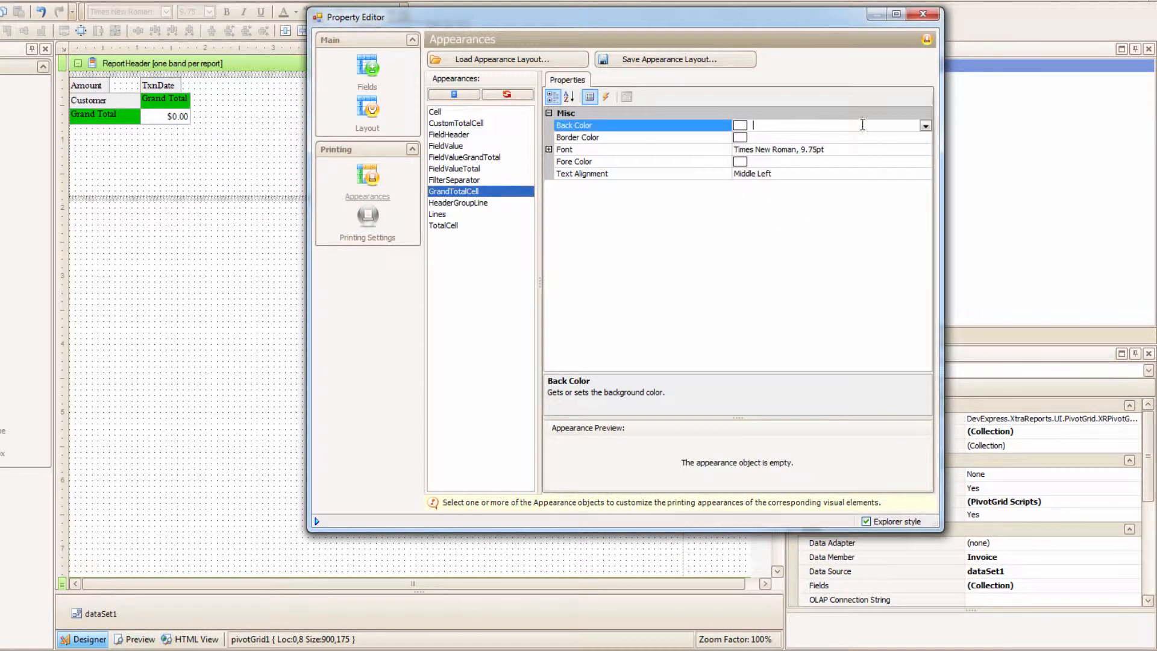
left_click(925, 126)
left_click(831, 161)
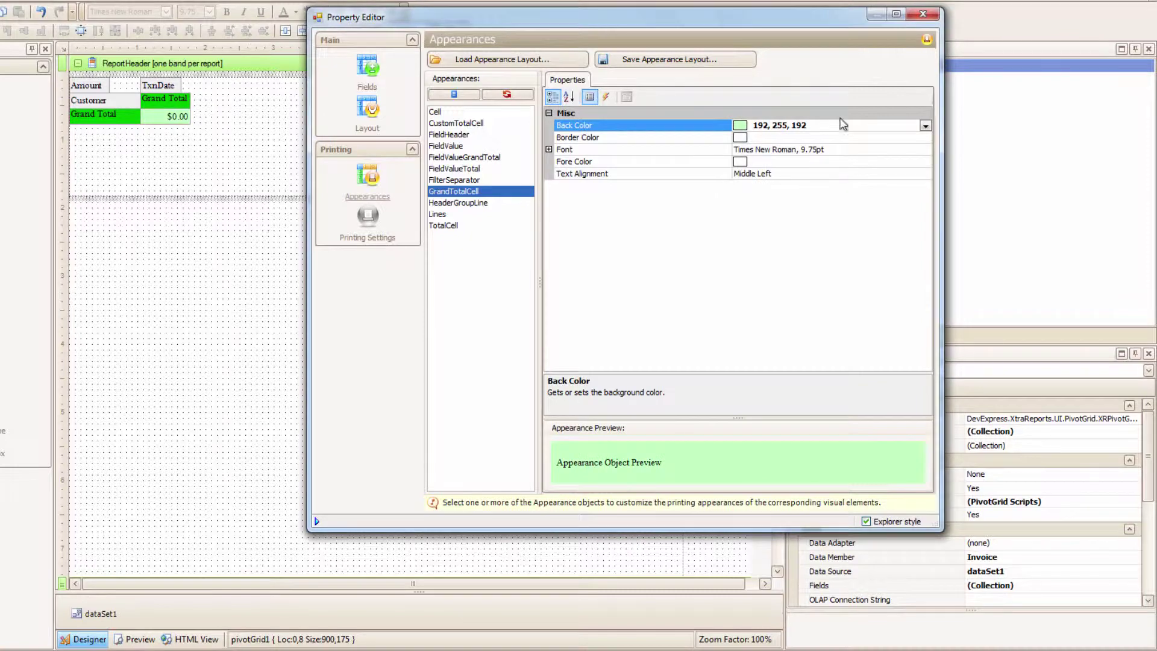
left_click(924, 17)
left_click(139, 639)
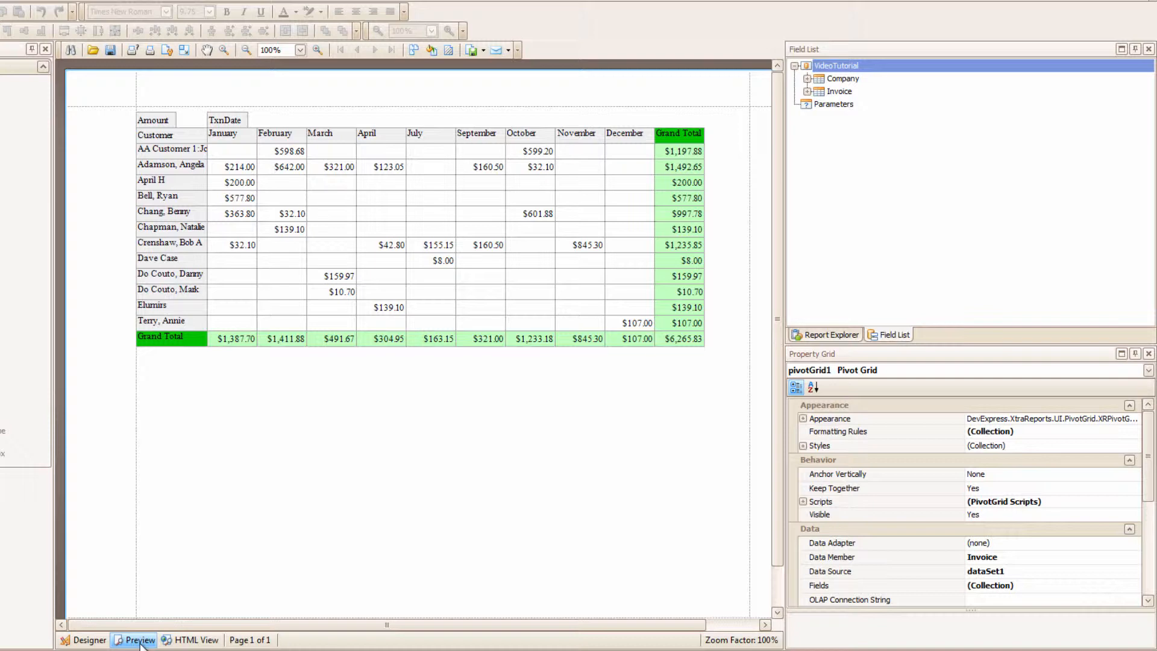
Set Data Headers to False in the grid's Printing Settings and preview without the Amount header
left_click(89, 639)
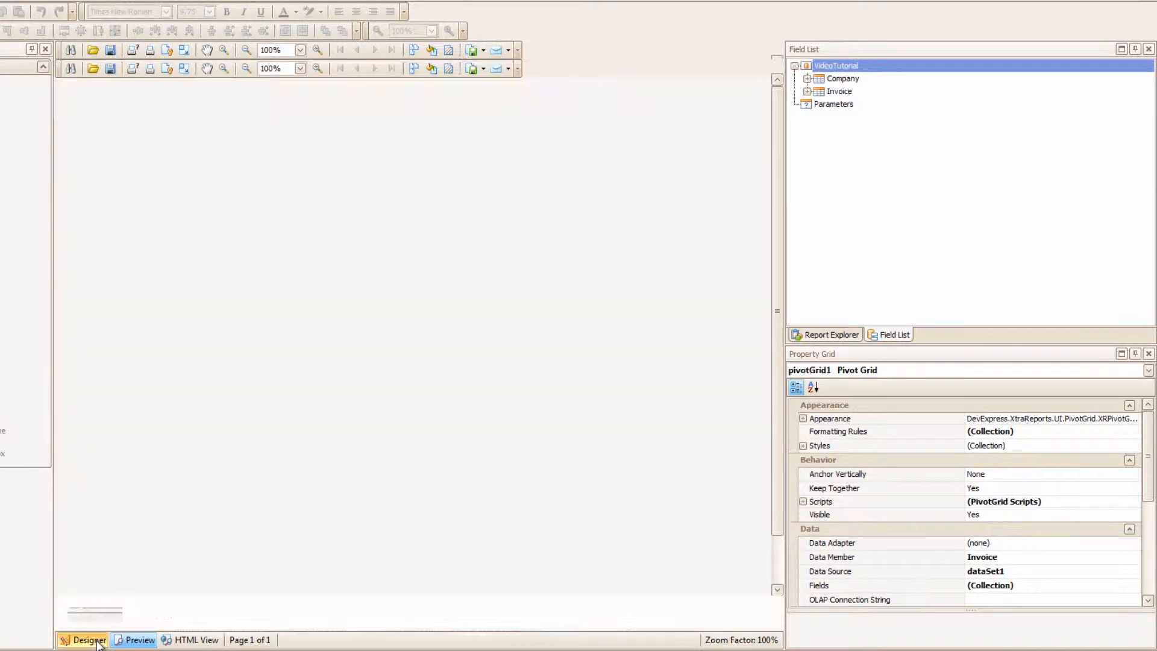
left_click(676, 72)
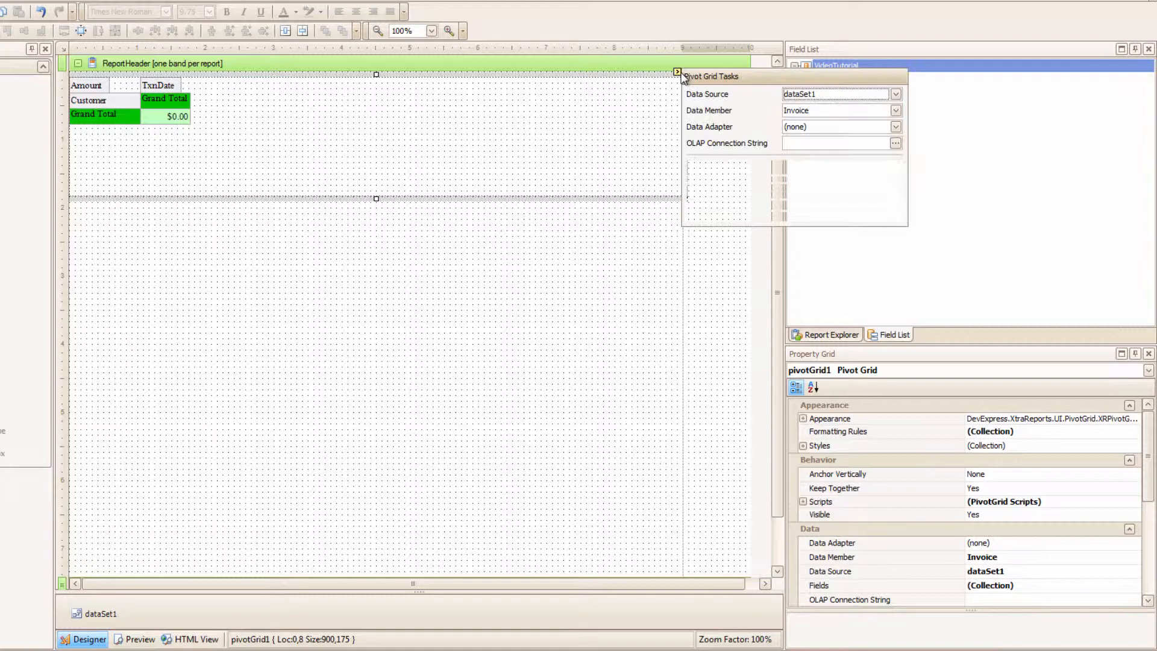
left_click(722, 218)
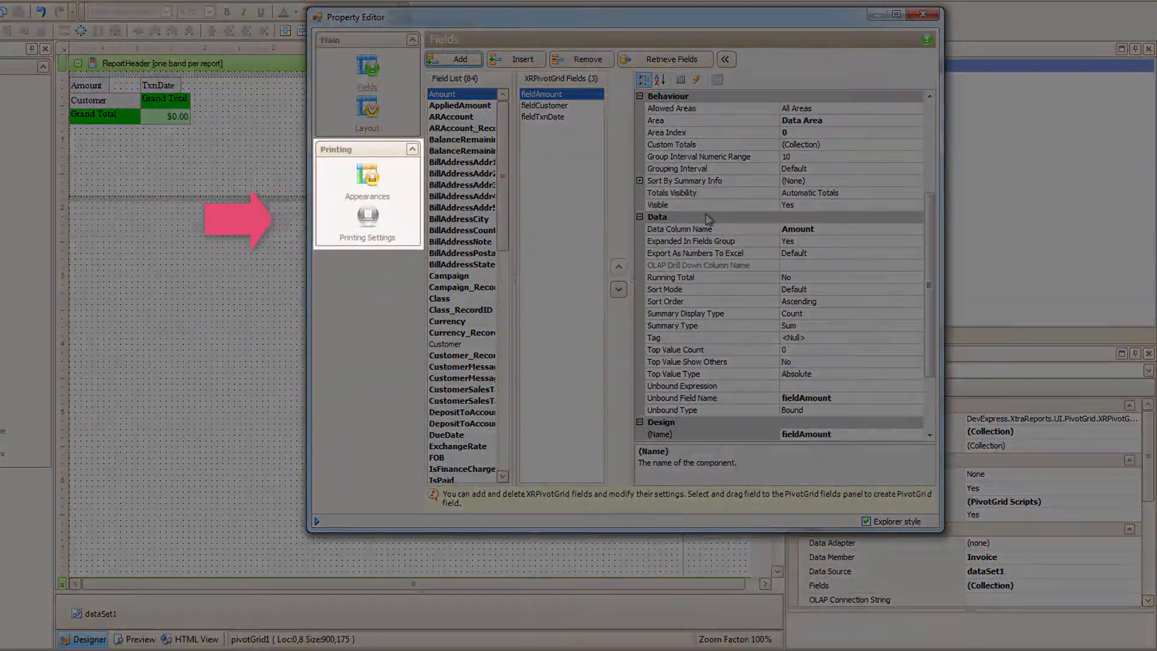
left_click(373, 237)
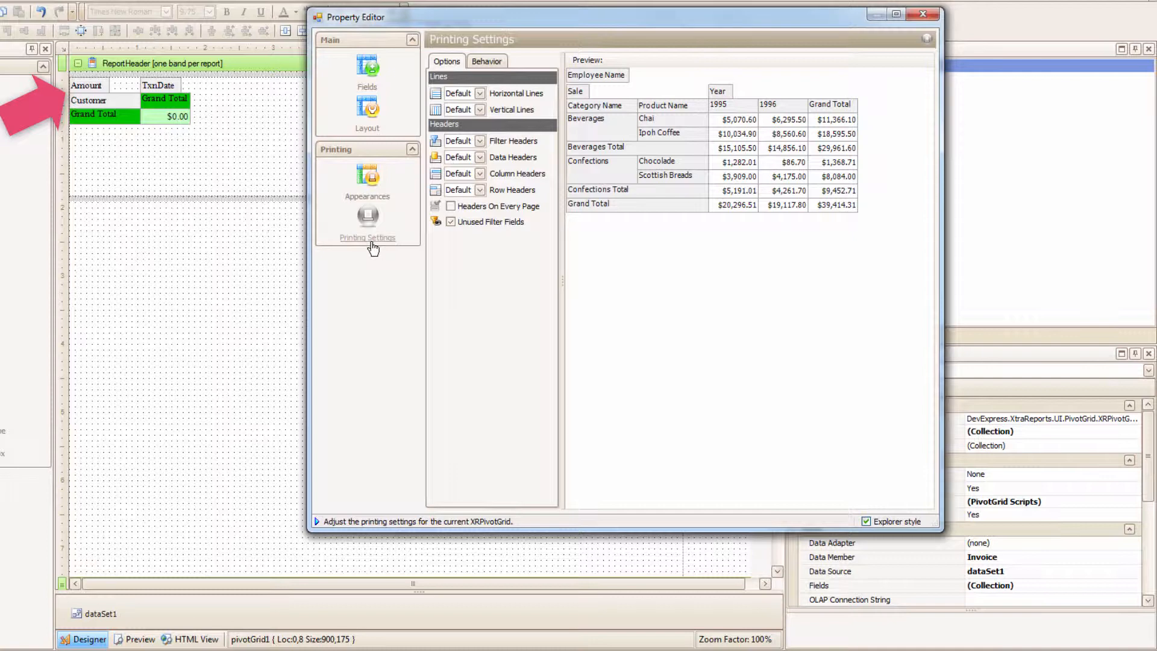
left_click(479, 158)
left_click(463, 187)
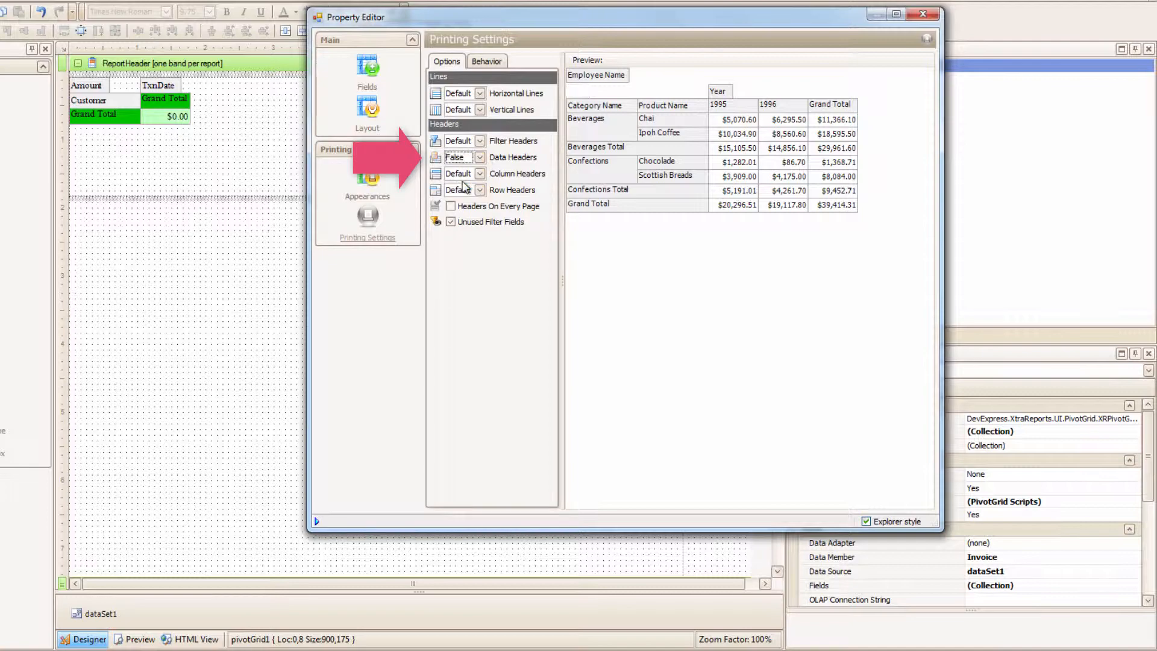
left_click(933, 14)
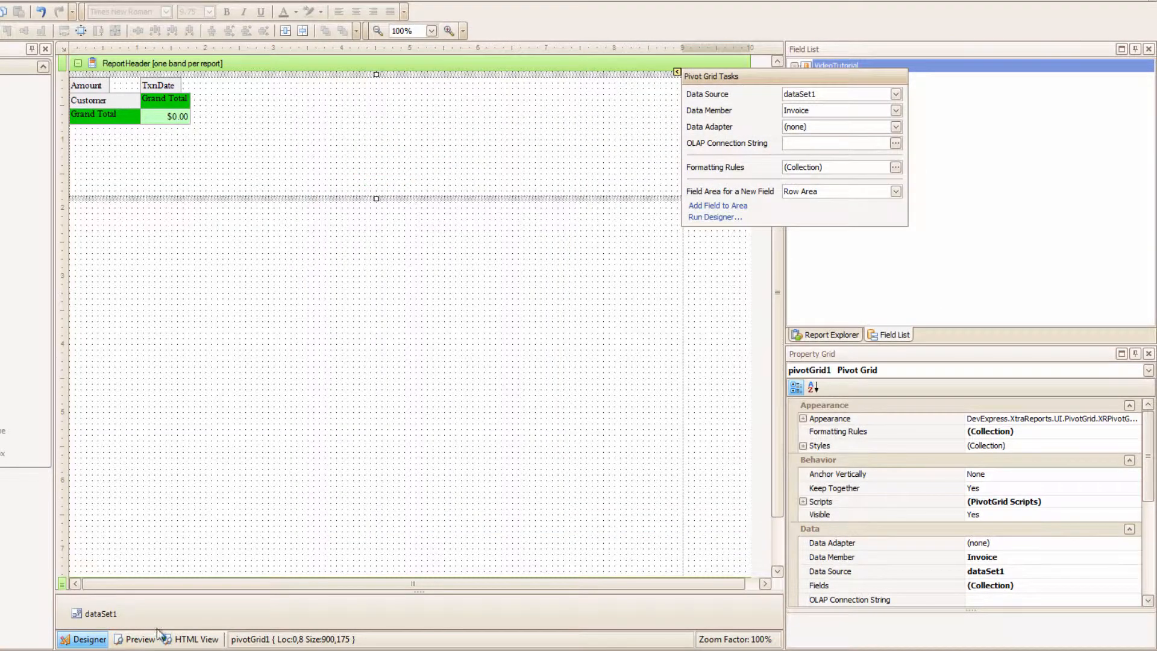
left_click(140, 638)
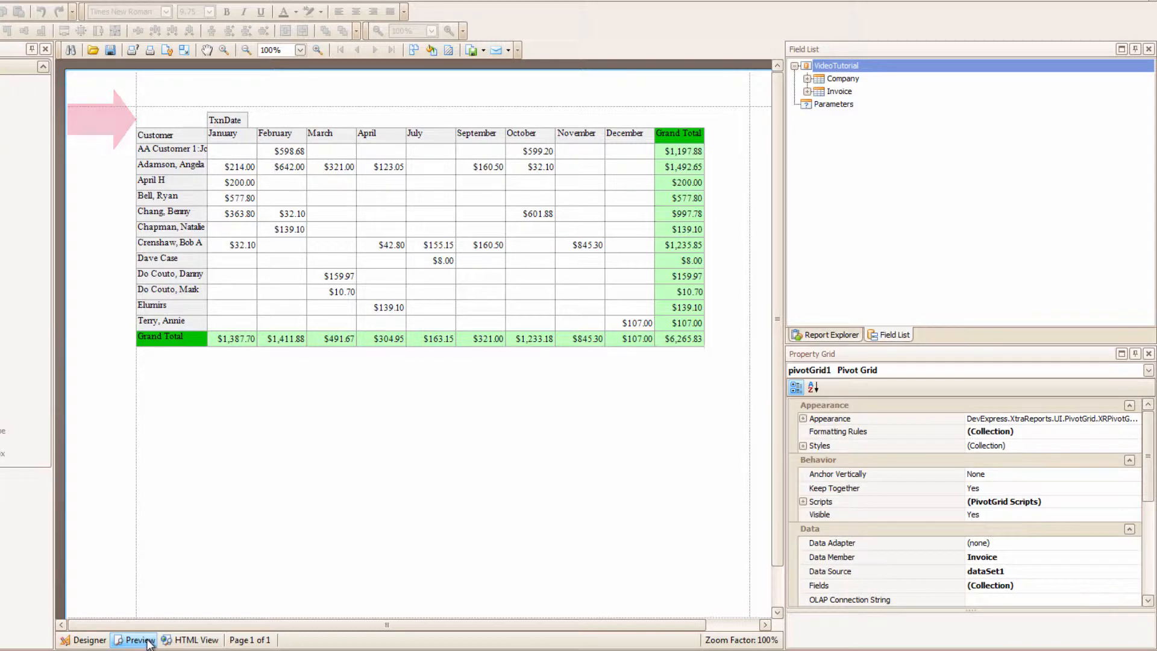
In the designer's Layout page, move Customer to the column area, leaving TxnDate in rows, and apply
left_click(88, 639)
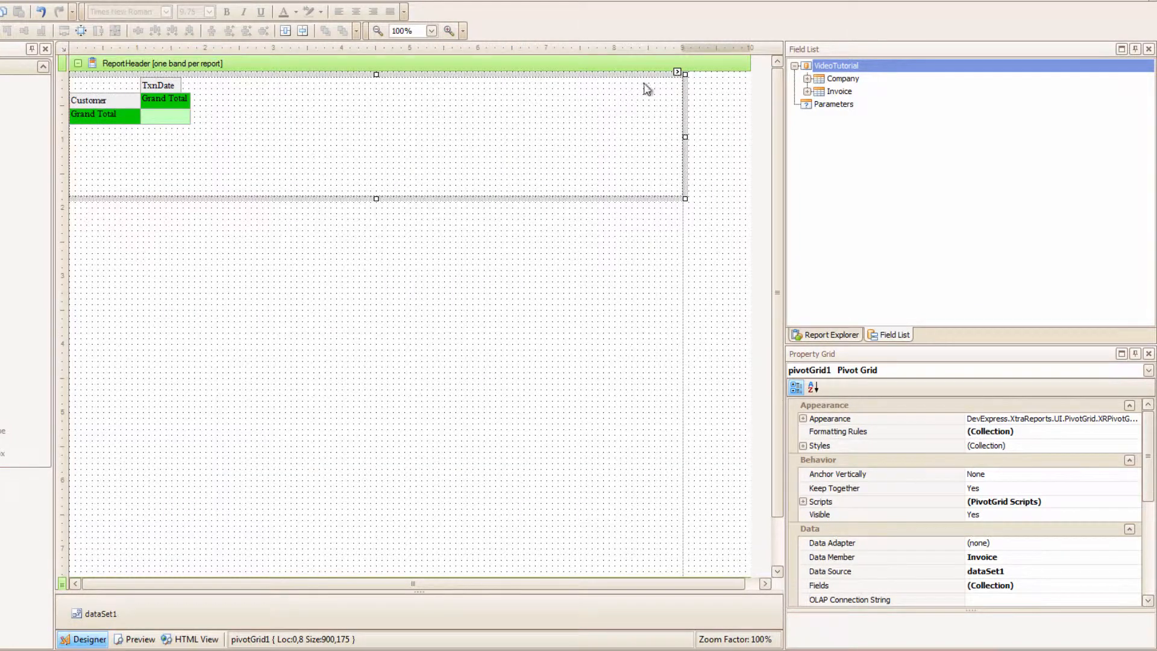
left_click(677, 73)
left_click(715, 217)
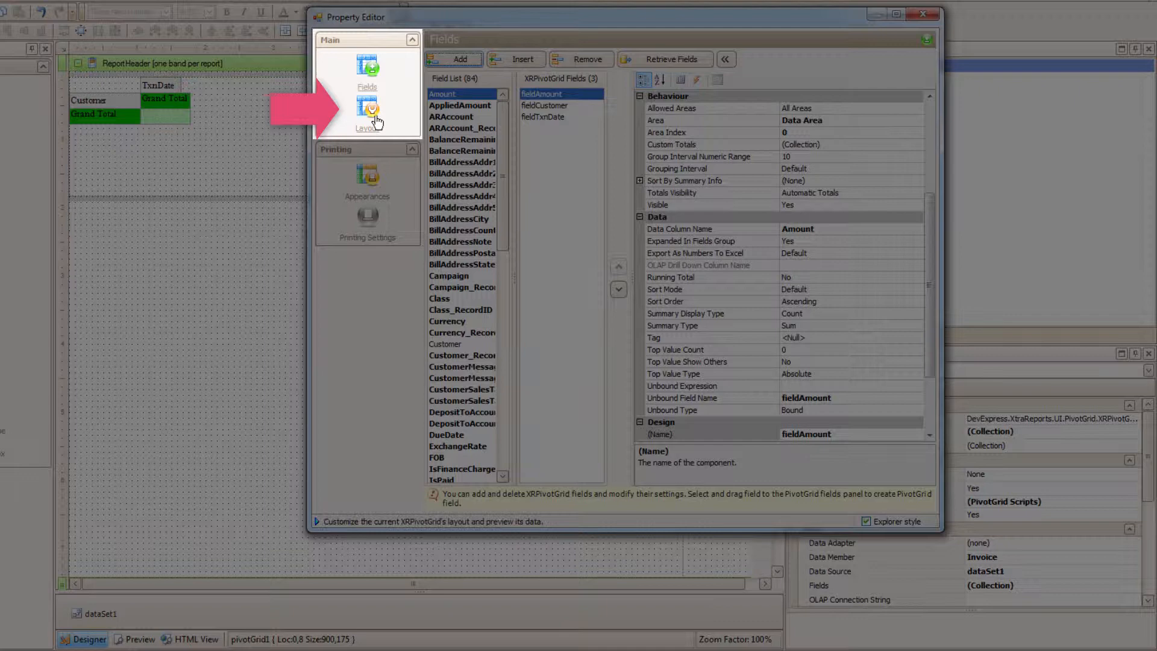
left_click(368, 110)
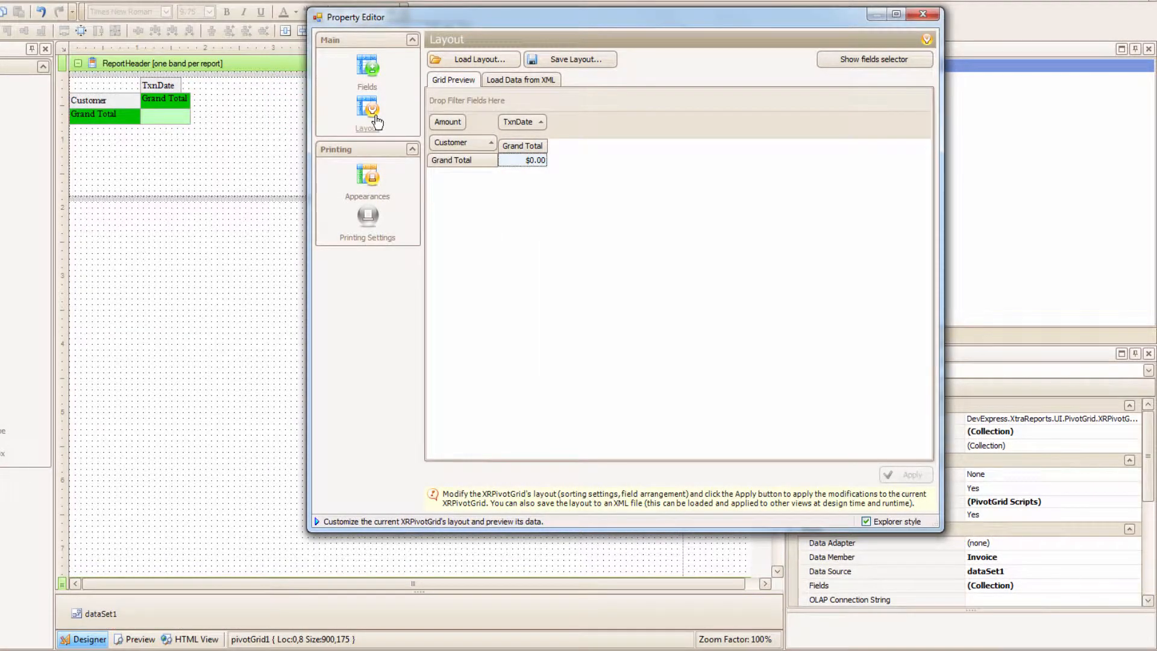
mouse_move(463, 146)
left_mouse_down()
mouse_move(580, 128)
mouse_move(483, 150)
left_mouse_up()
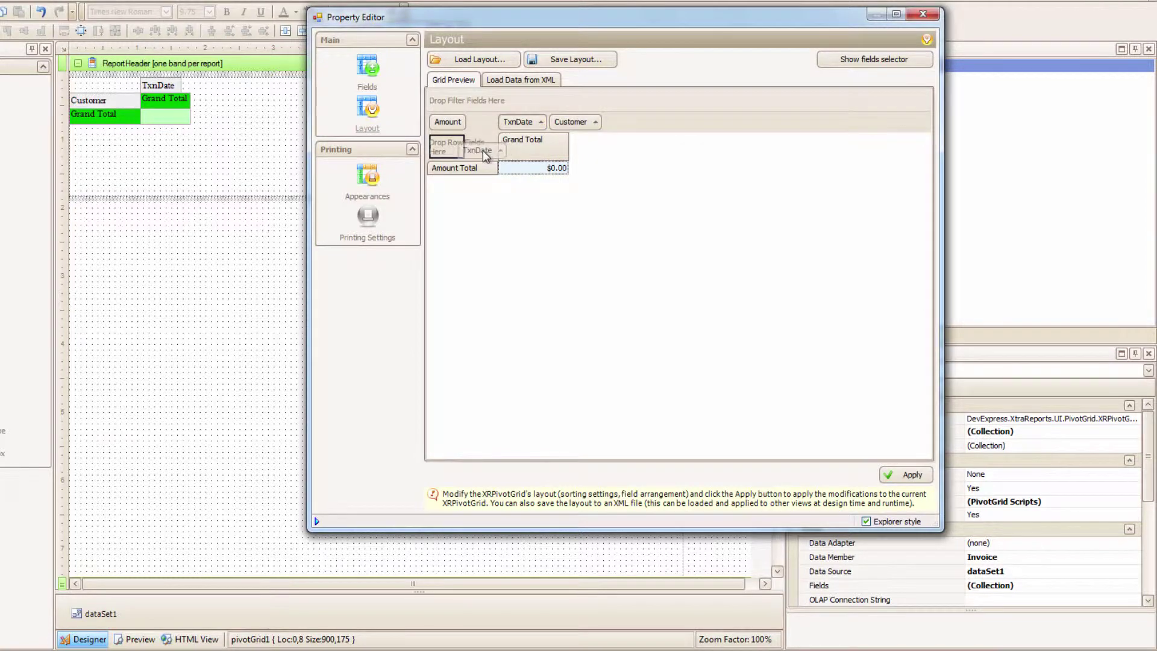
left_click(904, 475)
left_click(933, 13)
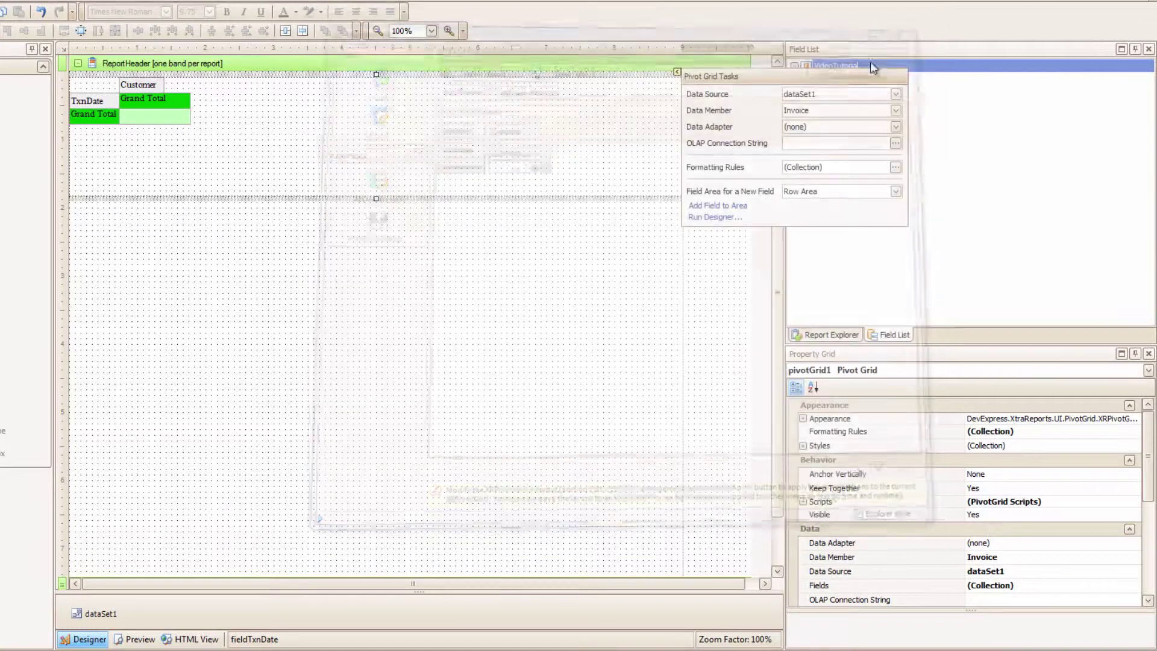
left_click(138, 639)
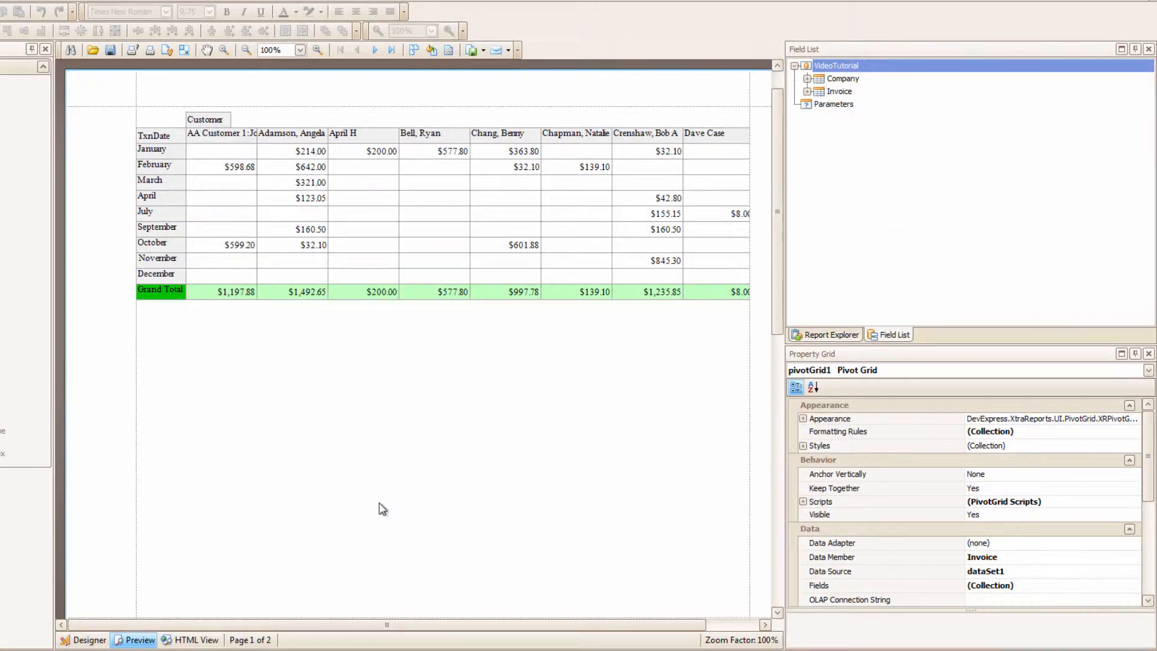
scroll(380, 508, "down", 5)
scroll(380, 508, "down", 5)
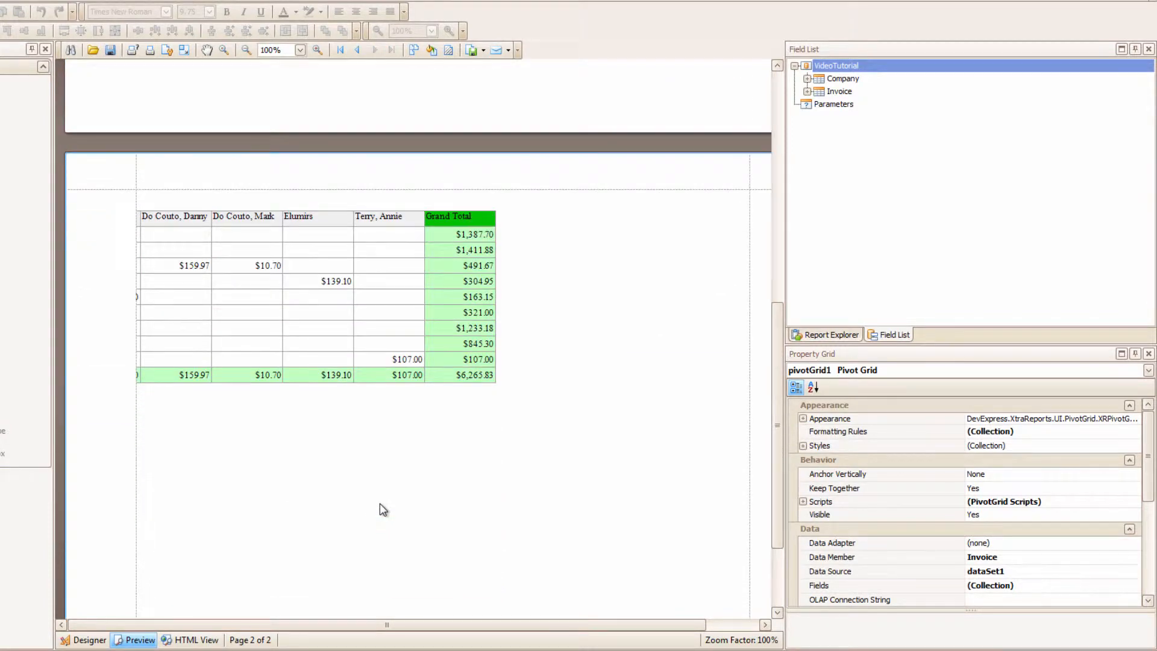
scroll(380, 509, "up", 4)
scroll(380, 508, "up", 4)
scroll(380, 508, "up", 2)
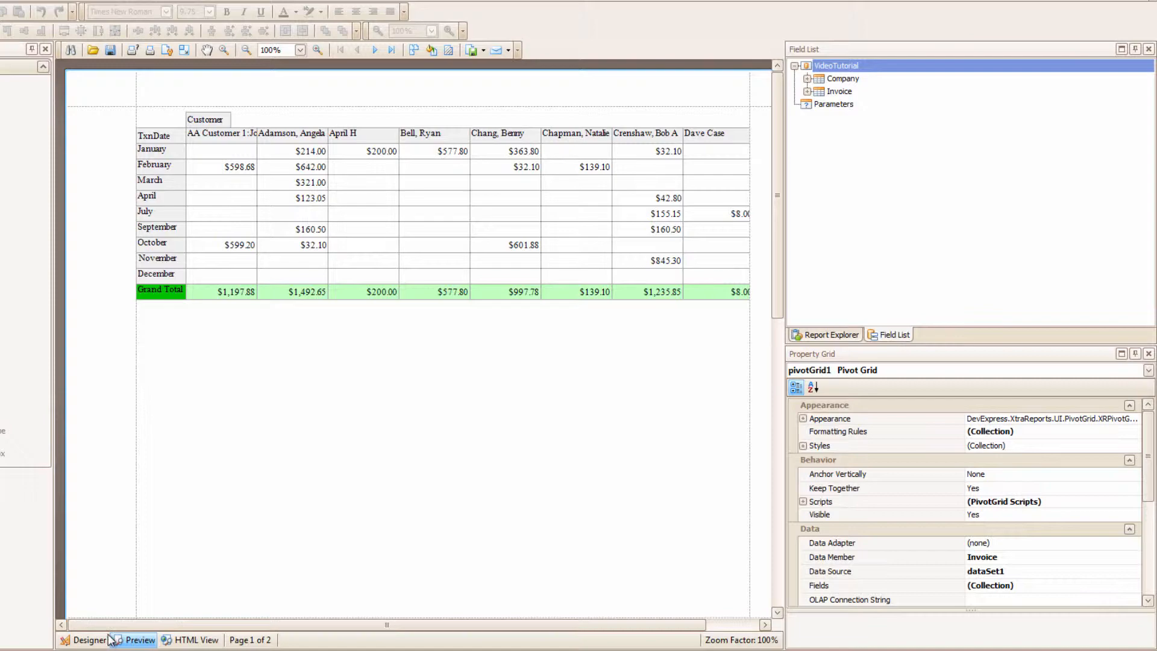
left_click(86, 639)
Restore TxnDate to columns and Customer to rows in the Layout page and apply
left_click(676, 72)
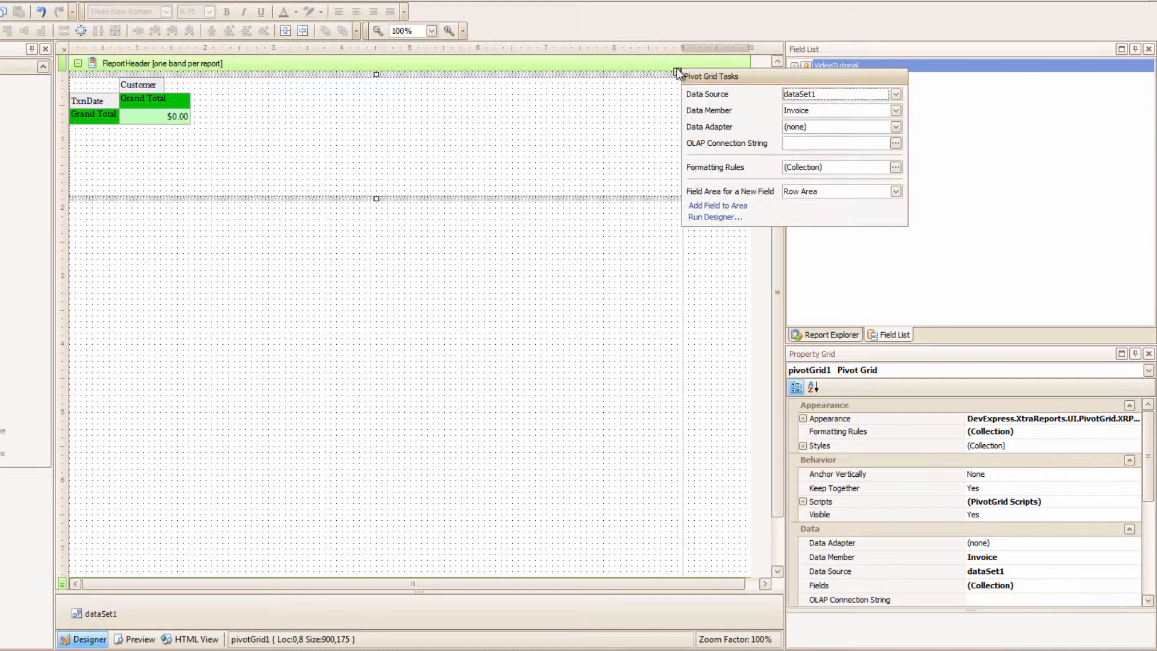
left_click(709, 217)
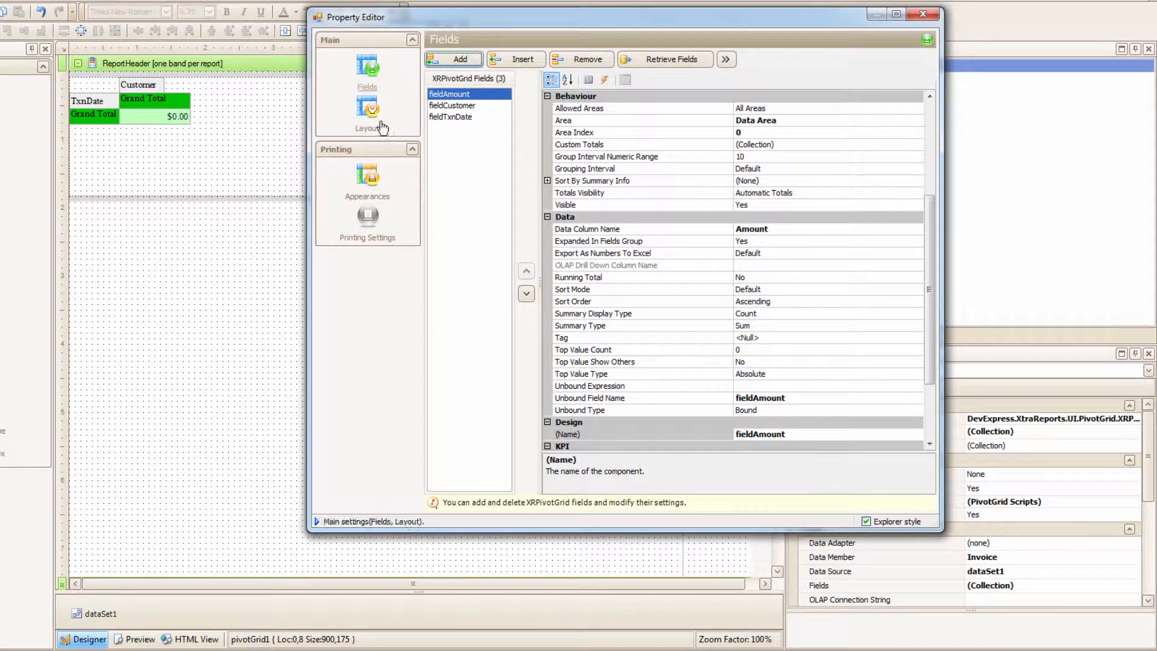
left_click(370, 114)
mouse_move(559, 131)
left_mouse_down()
mouse_move(553, 123)
mouse_move(452, 146)
left_mouse_up()
left_click(913, 477)
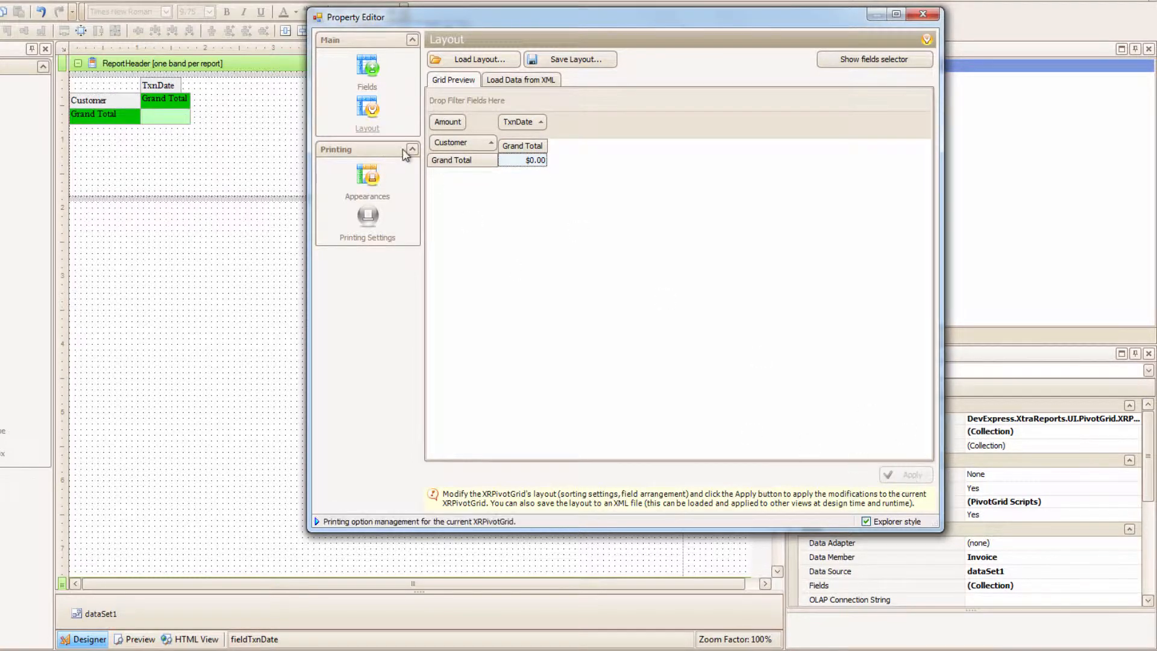
left_click(367, 77)
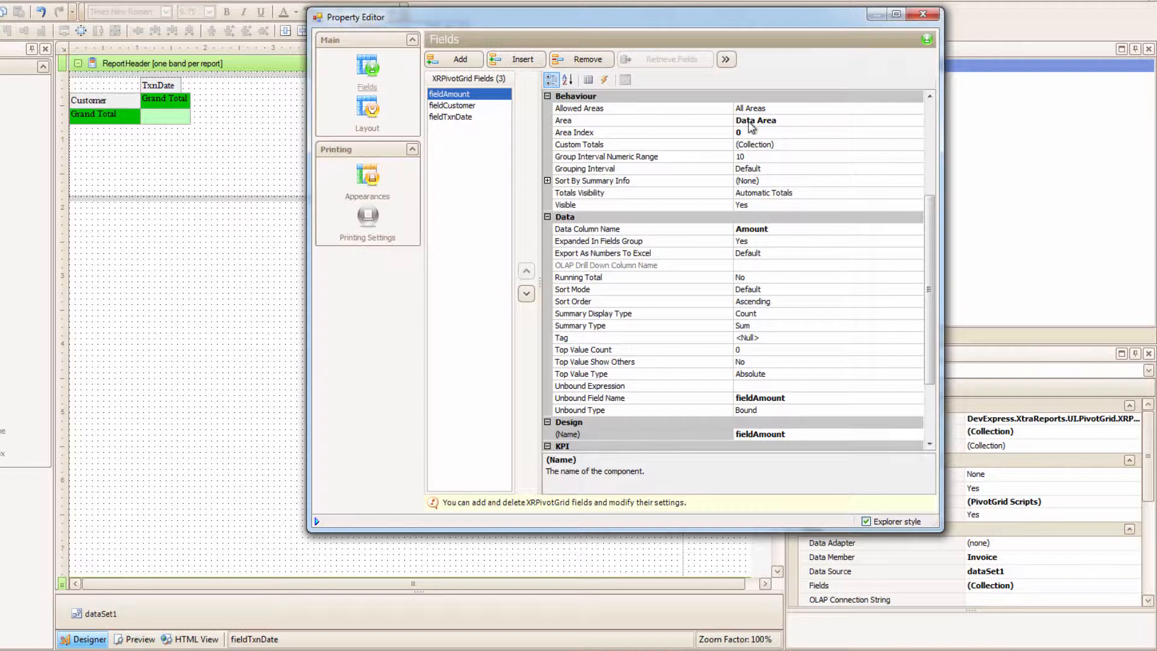
Add the SalesRep invoice field to the pivot grid with its Area set to Row Area
left_click(725, 59)
scroll(502, 339, "down", 10)
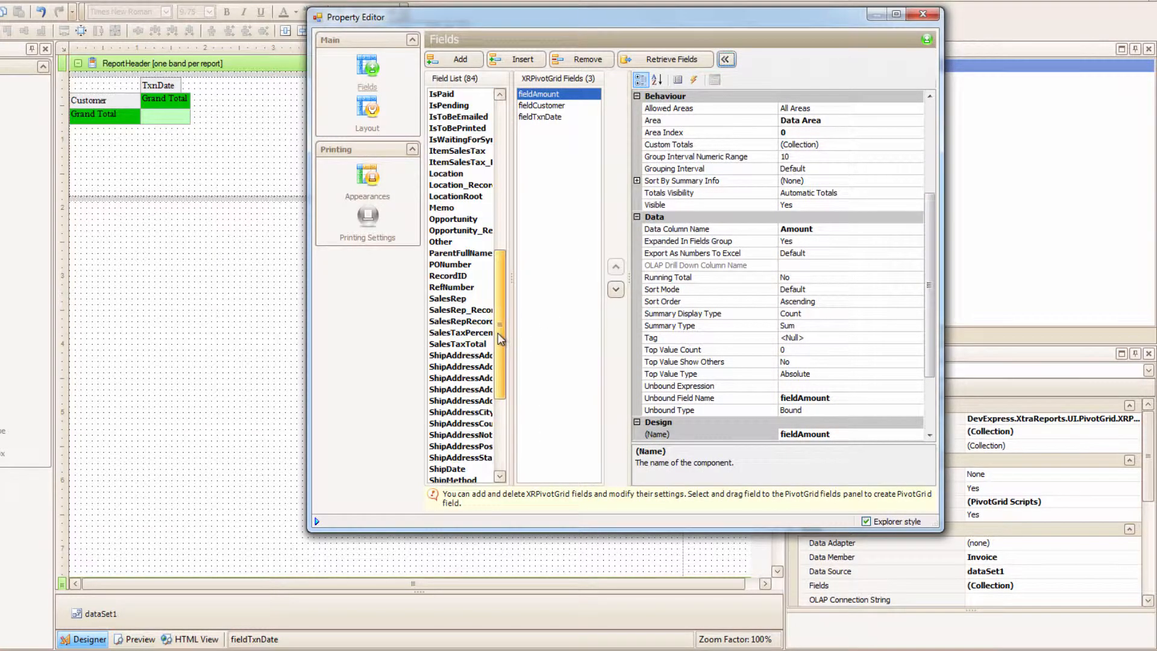
left_click_drag(447, 298, 542, 144)
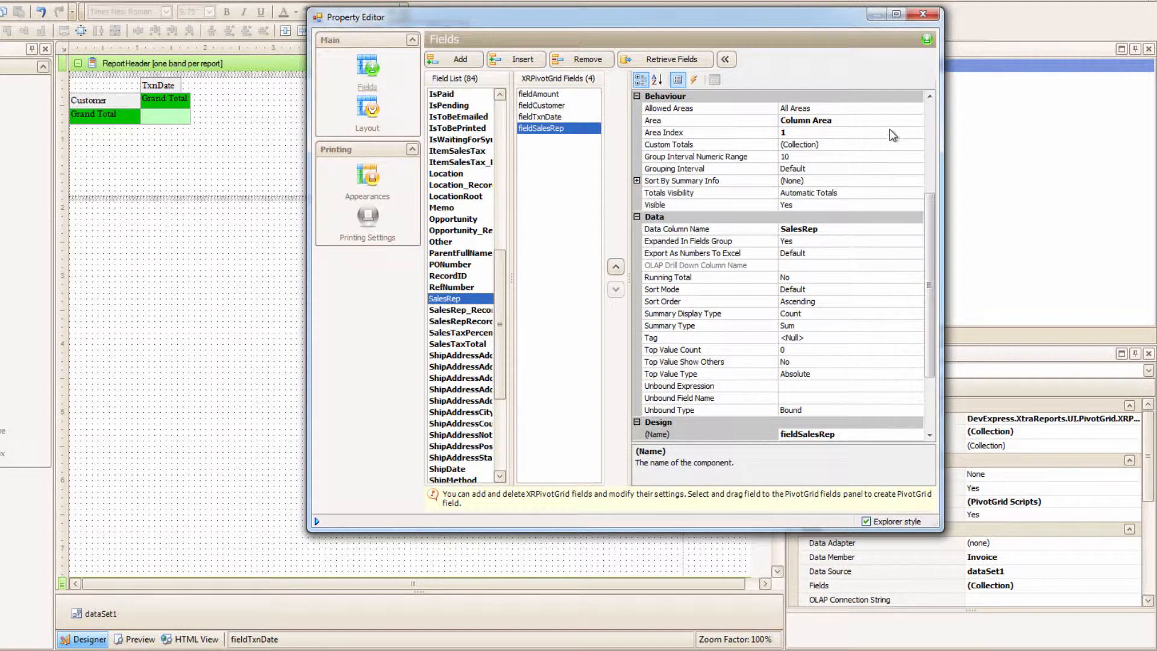
left_click(850, 121)
left_click(916, 122)
left_click(800, 132)
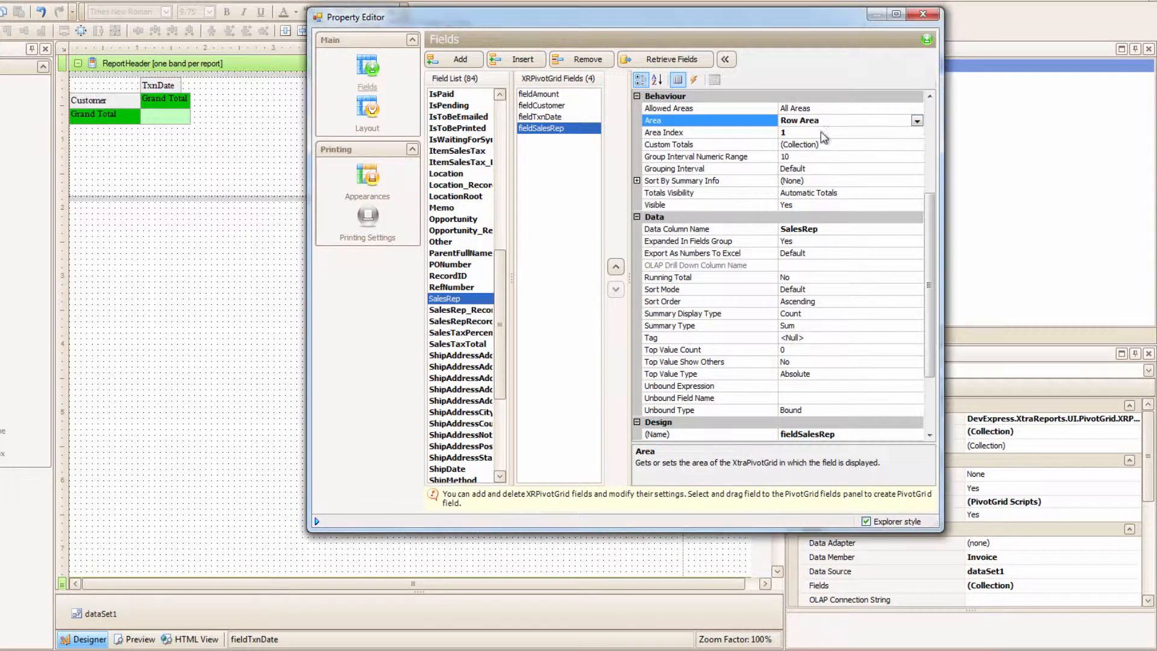
Close the field editor and preview the customer and sales-rep monthly totals
left_click(923, 13)
left_click(134, 639)
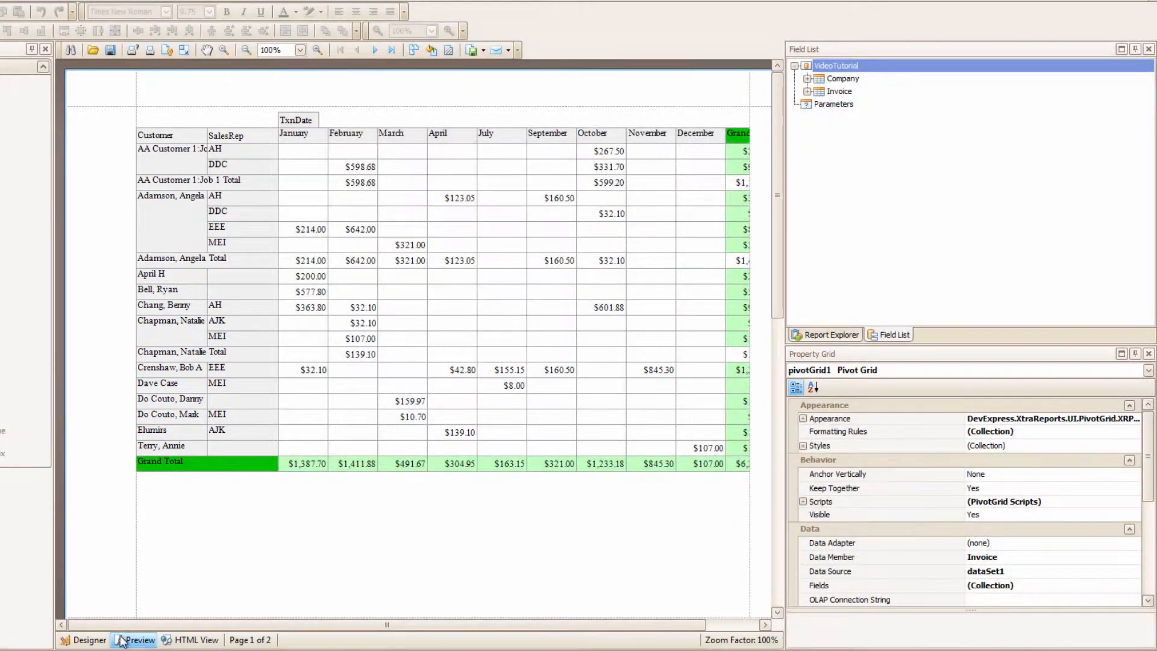
left_click(89, 639)
Set the SalesRep field header's Width to 60 in the Property Grid and preview
left_click(159, 101)
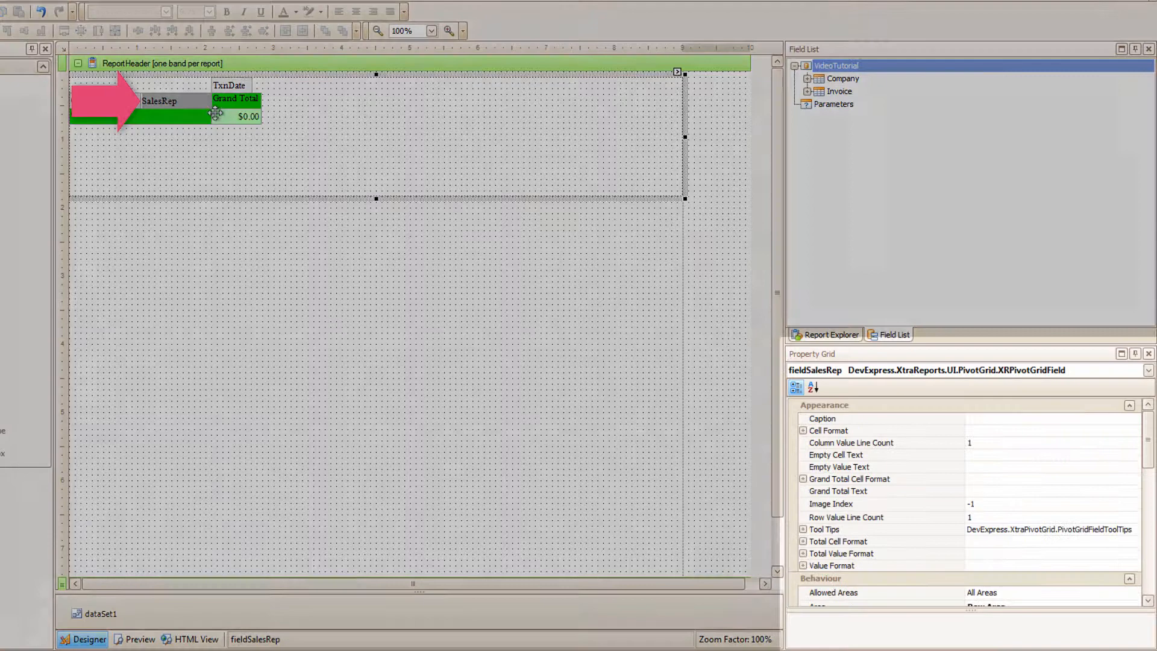
left_click_drag(1146, 448, 1147, 587)
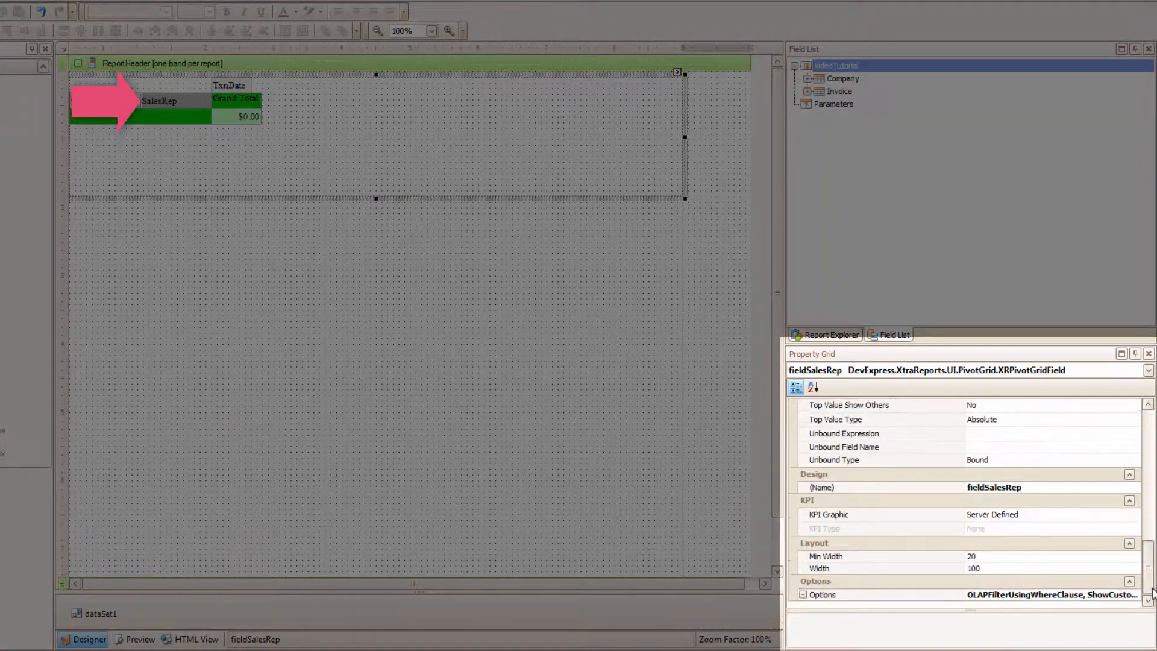
left_click(992, 568)
type("60")
key("Return")
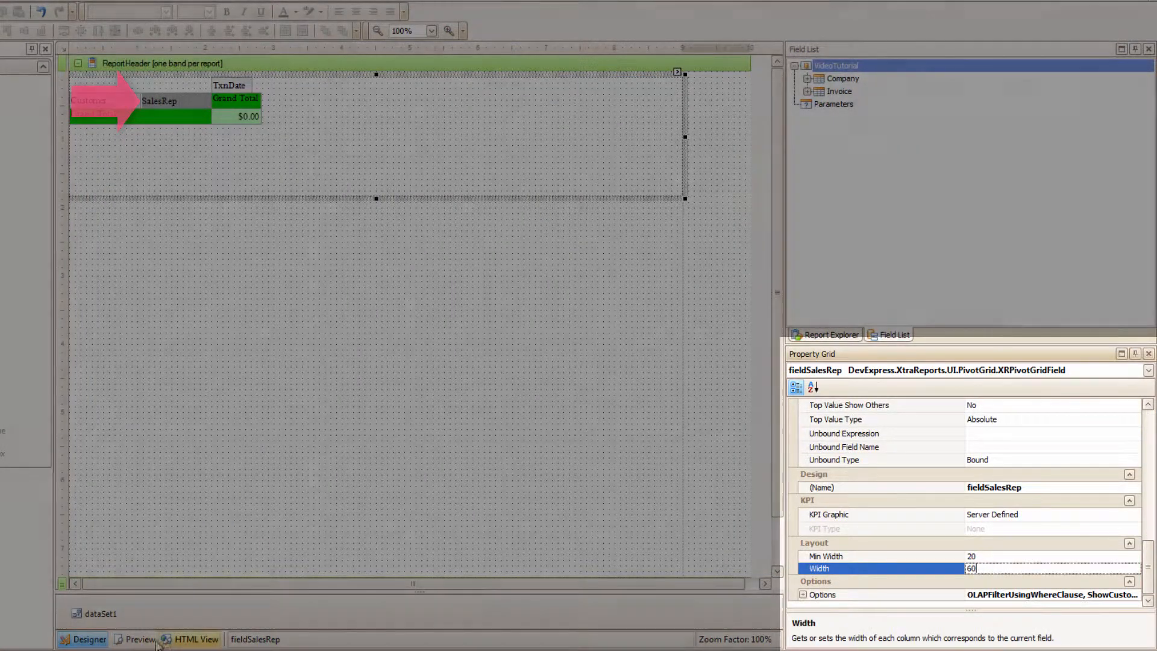
left_click(141, 639)
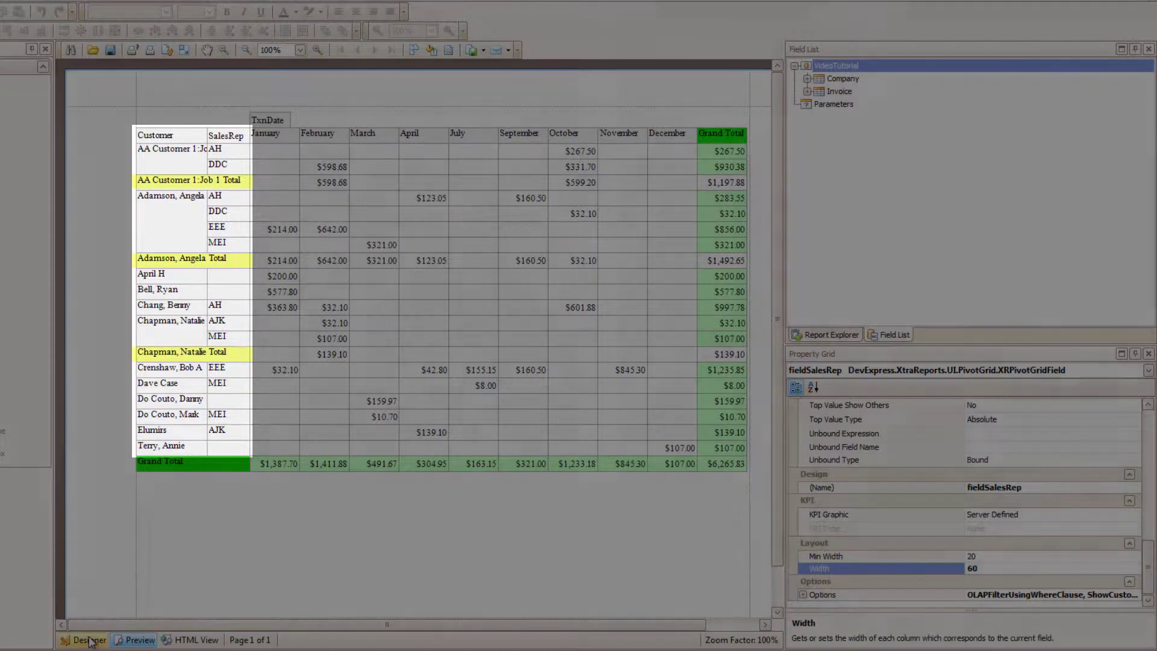
Select pivotGrid1 and set Field Value Total back colour to teal (0,192,192)
left_click(89, 639)
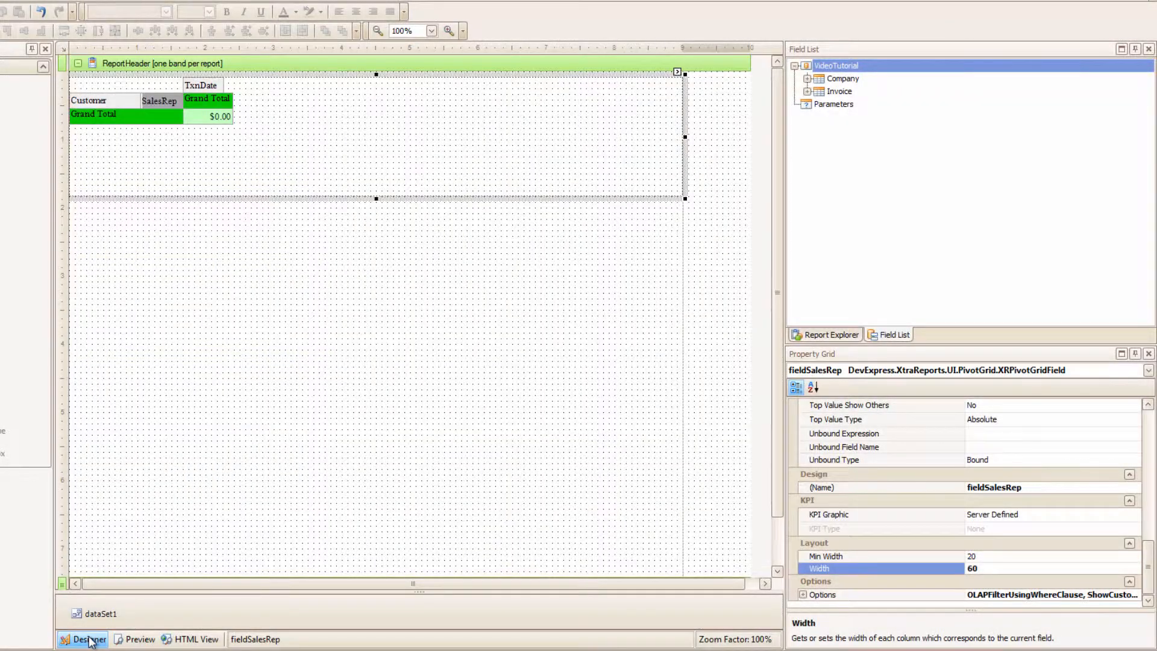
left_click(482, 341)
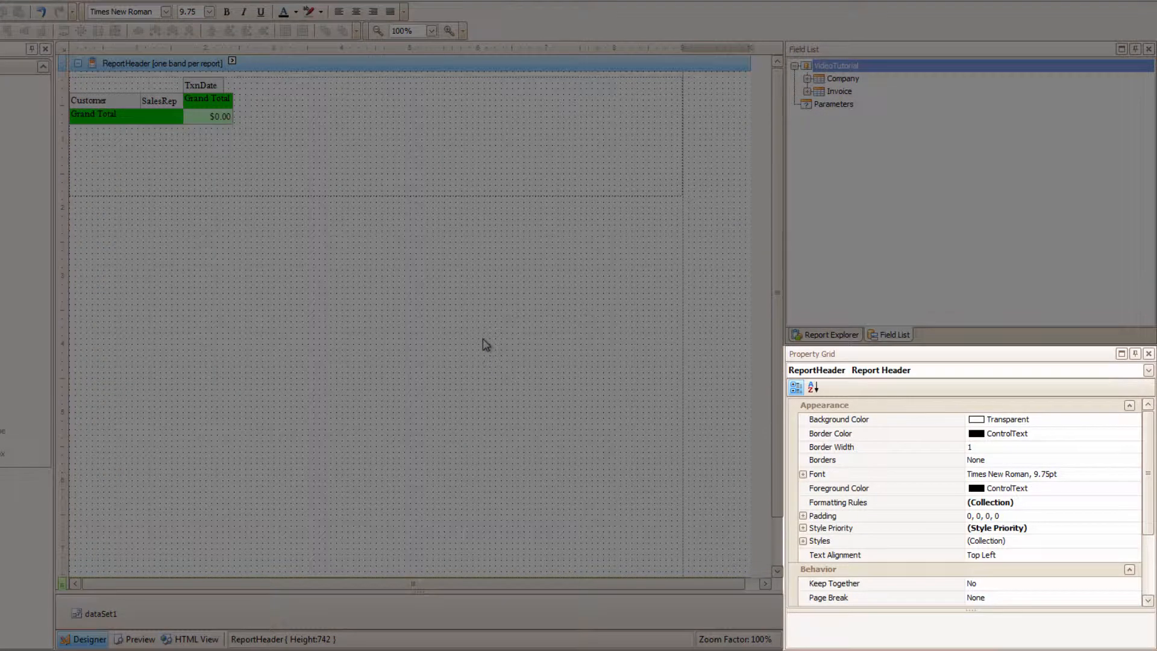
left_click(535, 180)
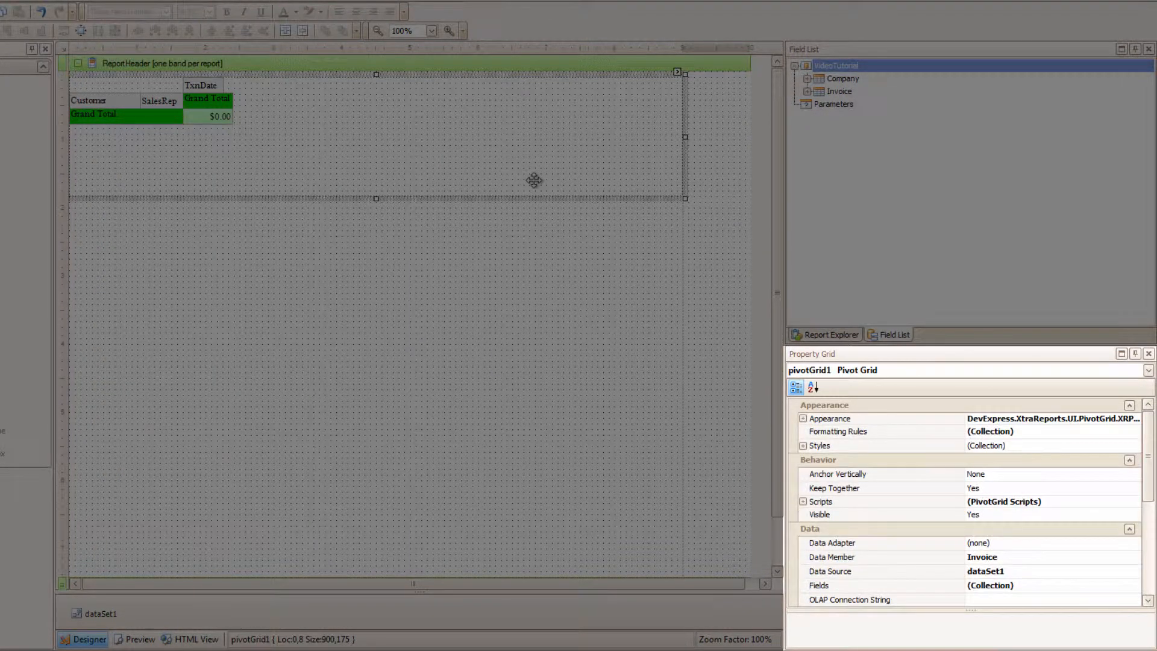
left_click(803, 419)
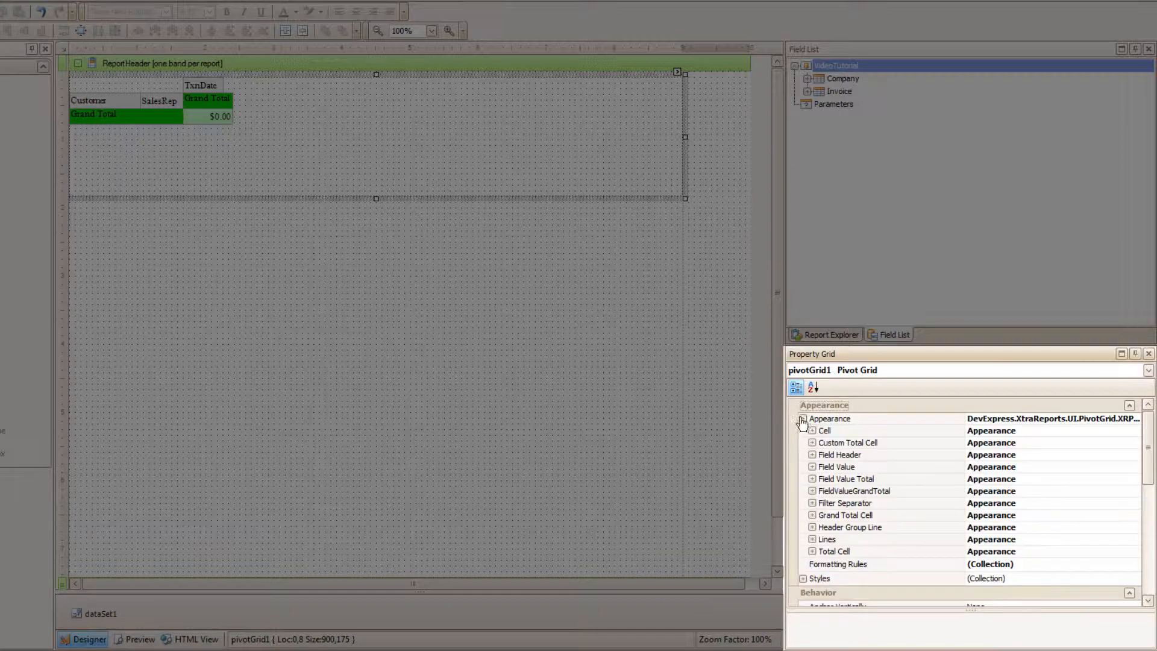
left_click(811, 478)
left_click(1031, 491)
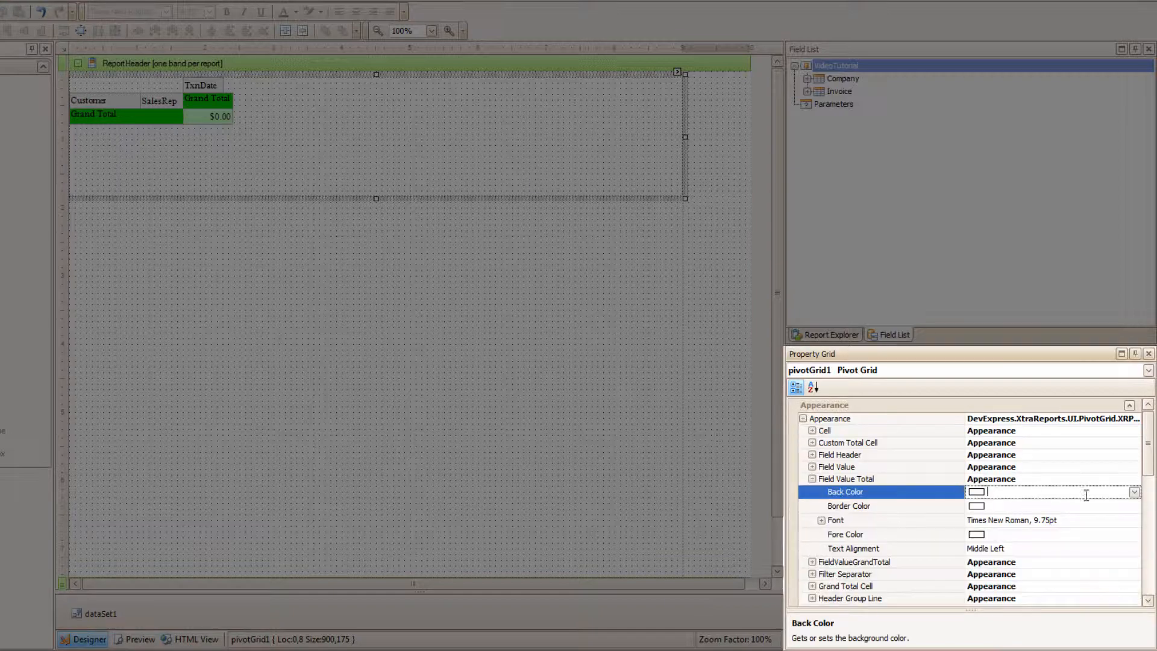
left_click(1134, 492)
left_click(1062, 582)
Set Total Cell back colour to light cyan (192,255,255) and preview the coloured subtotals
left_click(811, 478)
left_click(812, 547)
left_click(1058, 548)
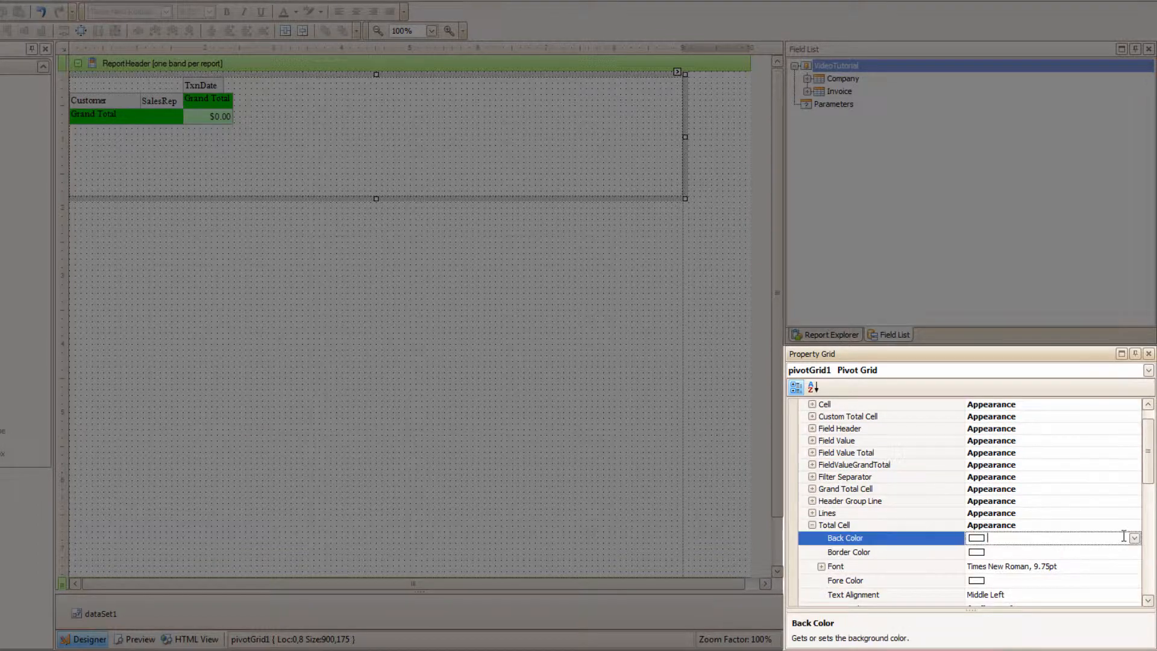
left_click(1135, 539)
left_click(1072, 432)
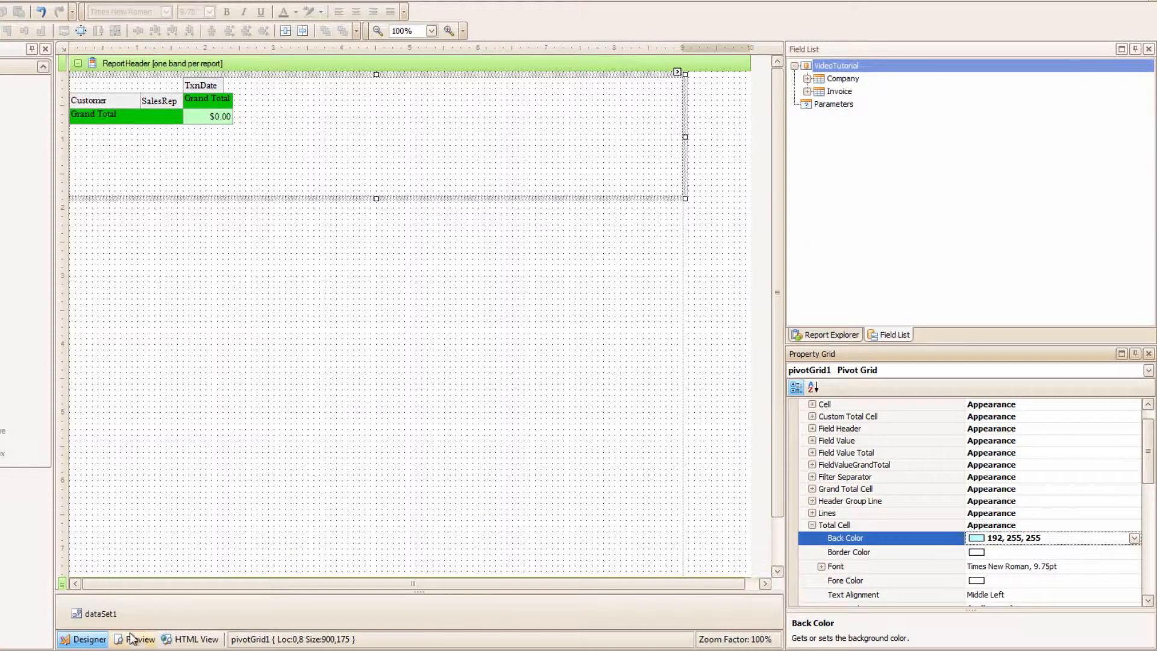
left_click(135, 639)
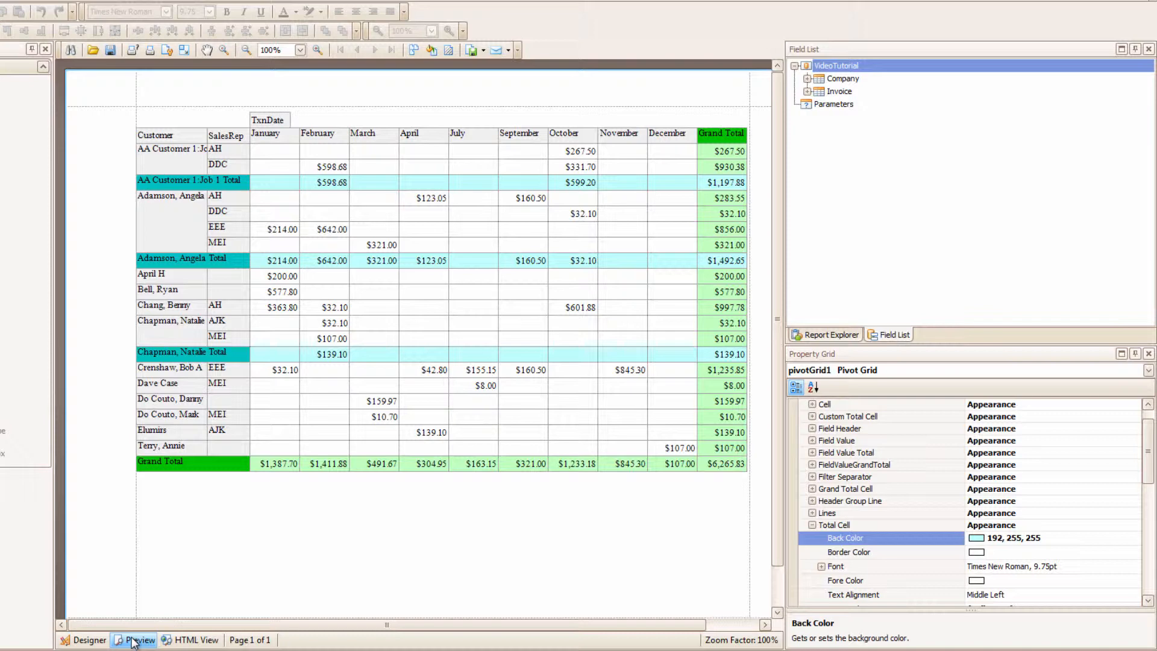
In the Layout page, drag SalesRep ahead of Customer in the row order, apply and preview
left_click(89, 638)
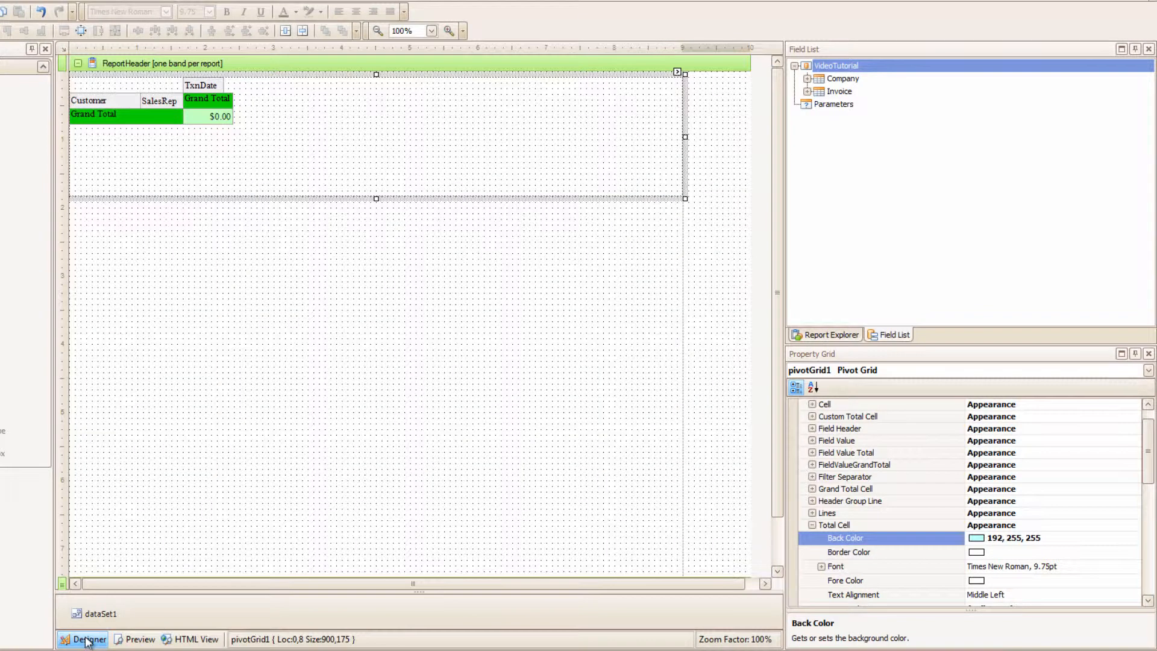
left_click(678, 72)
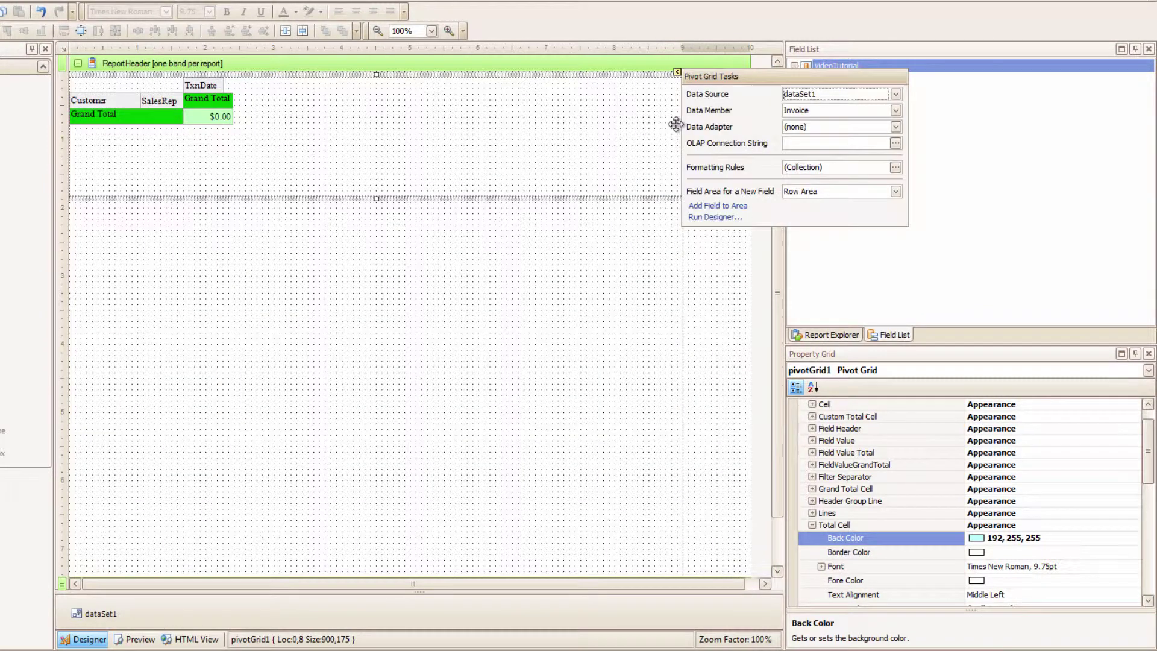
left_click(707, 217)
left_click(367, 113)
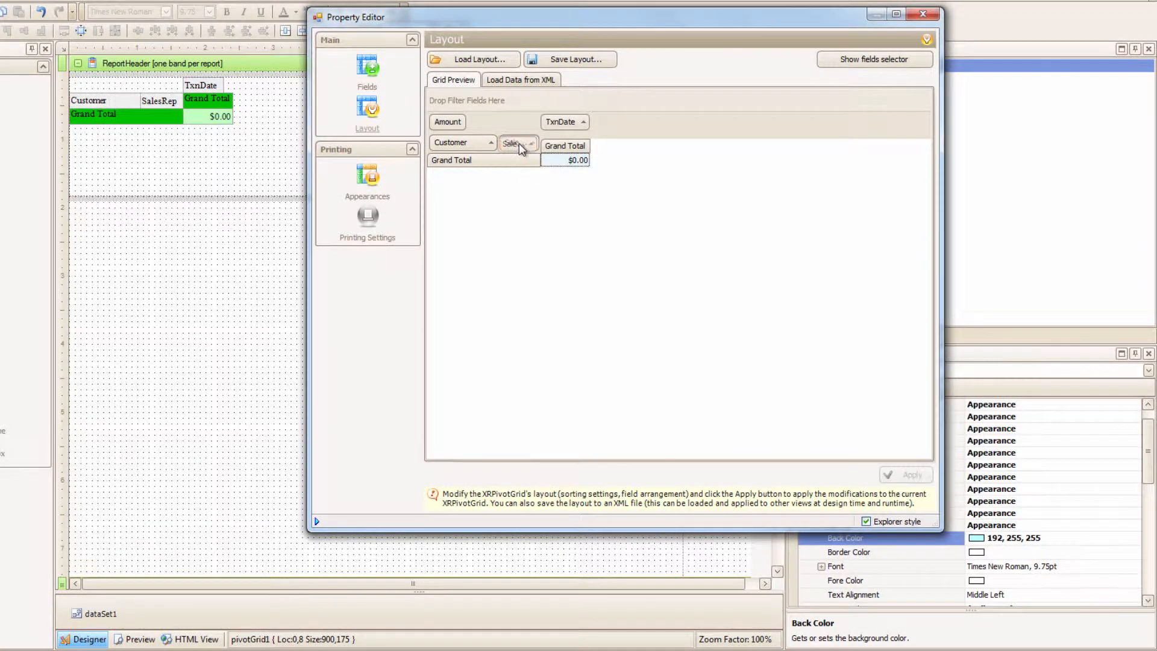
left_click_drag(470, 145, 455, 142)
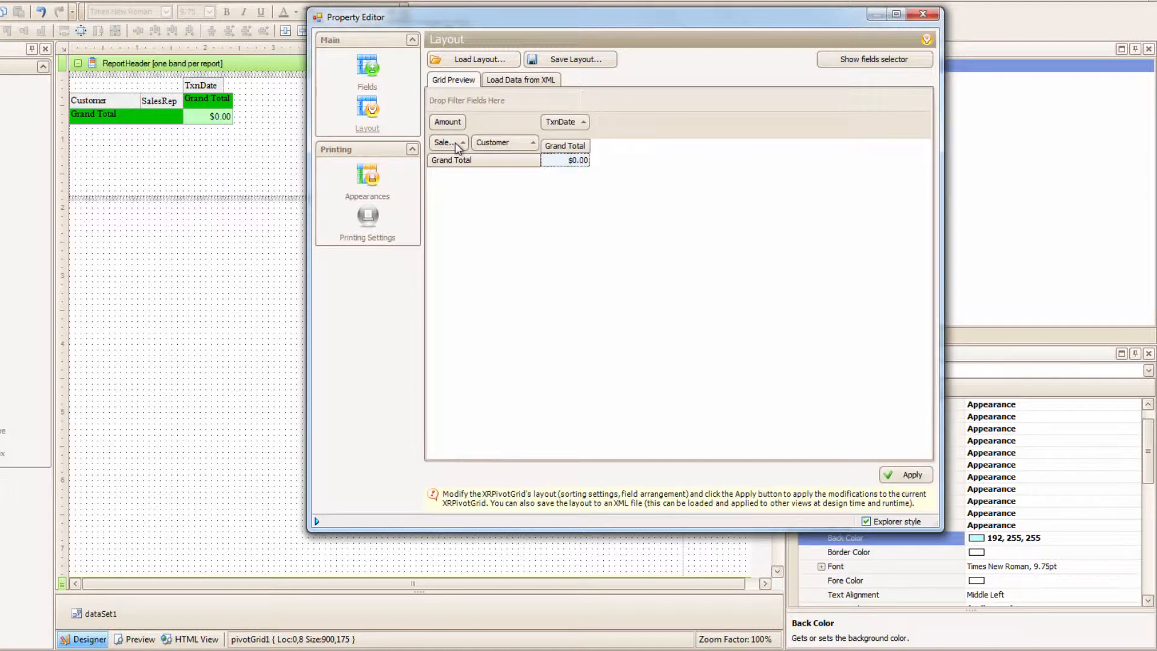
left_click(908, 475)
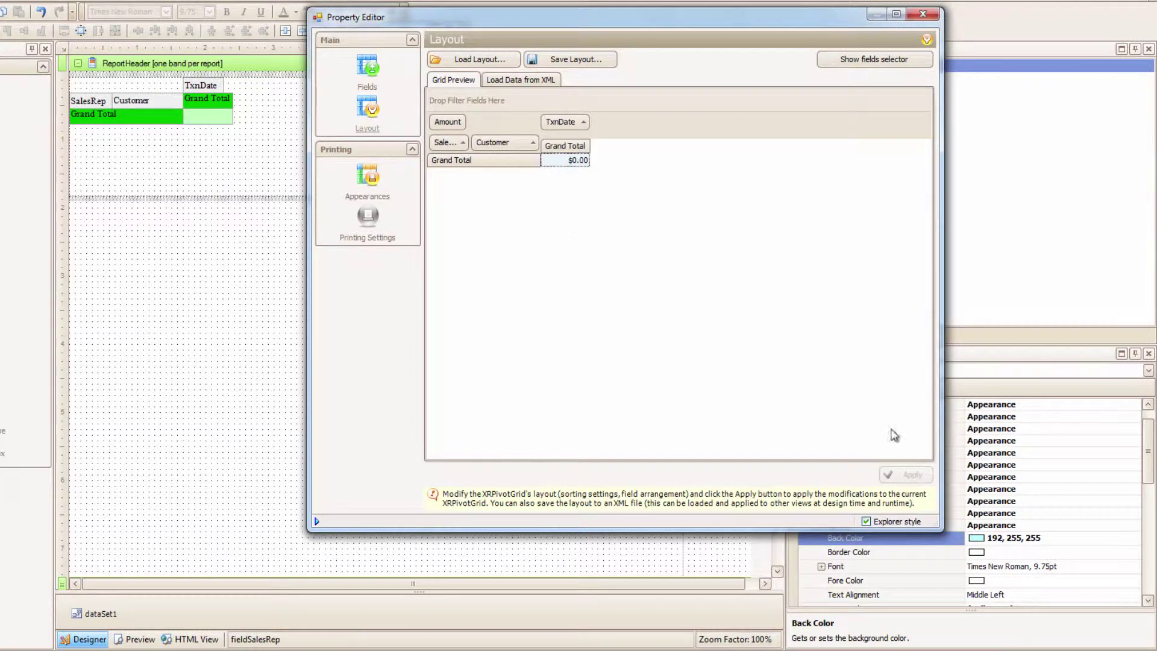
left_click(922, 14)
left_click(138, 639)
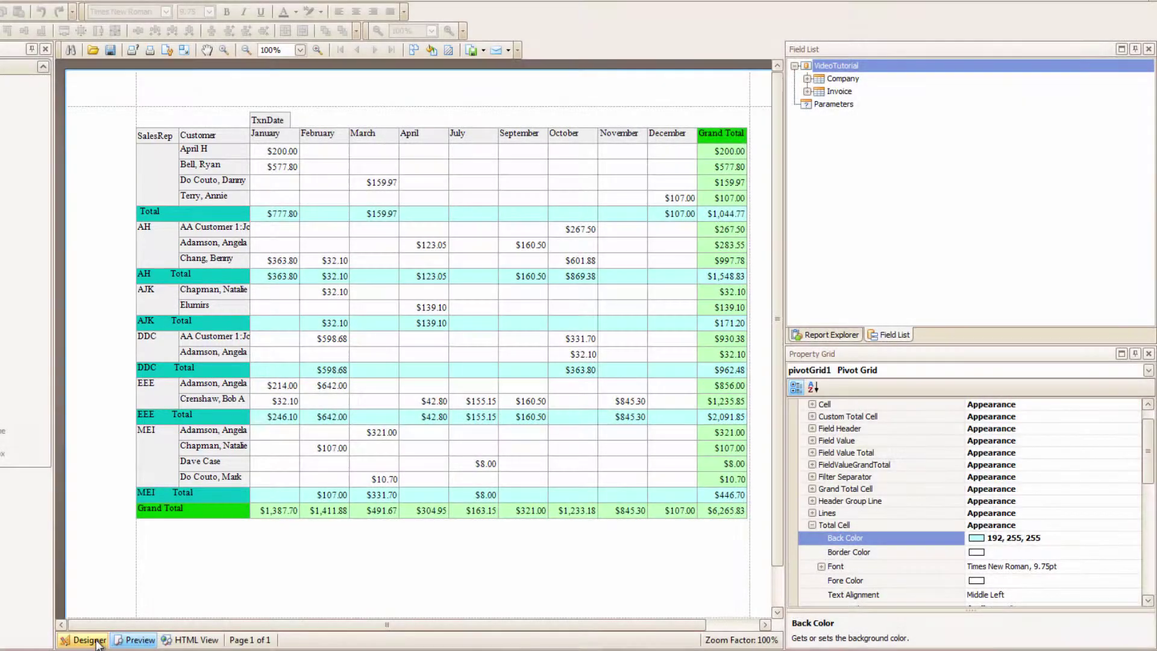
Drag Amount into the row area and TxnDate into the filter area, apply and preview the $183.00 total
left_click(86, 639)
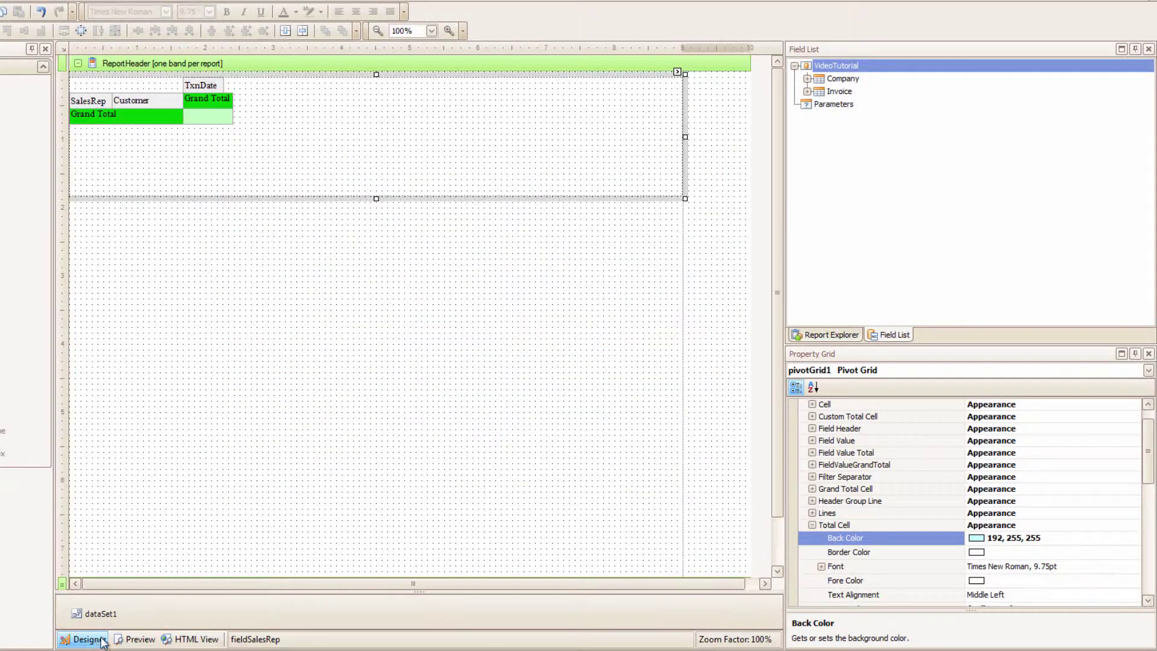
left_click(678, 74)
left_click(703, 222)
left_click(367, 108)
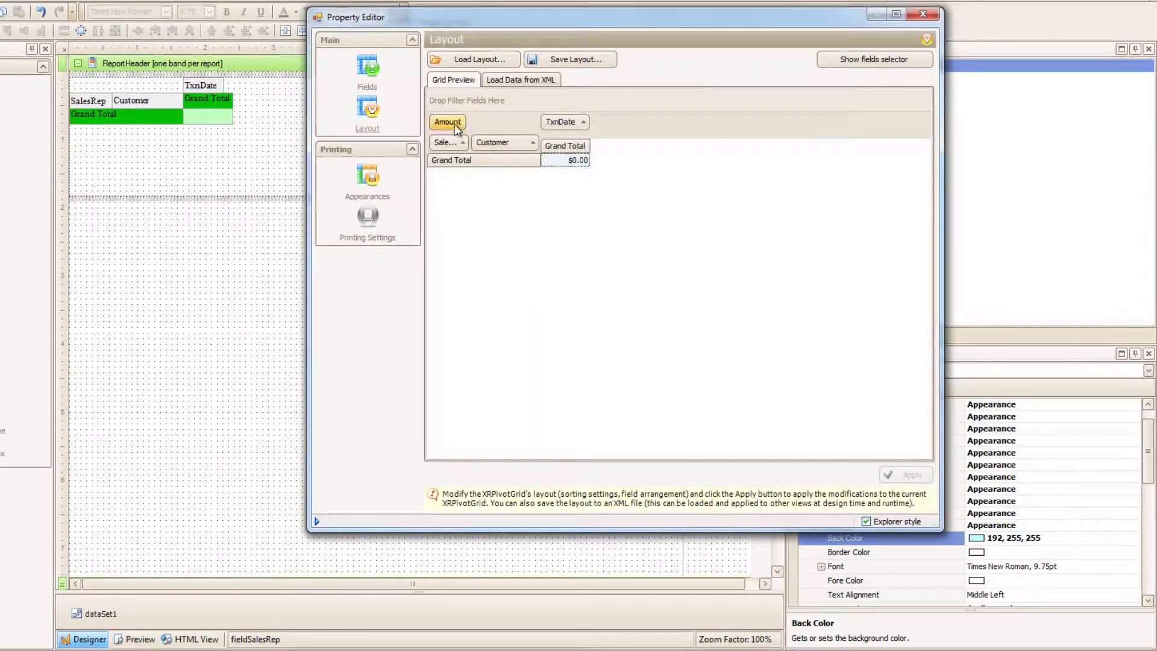
left_click_drag(447, 122, 493, 145)
left_click_drag(563, 121, 557, 123)
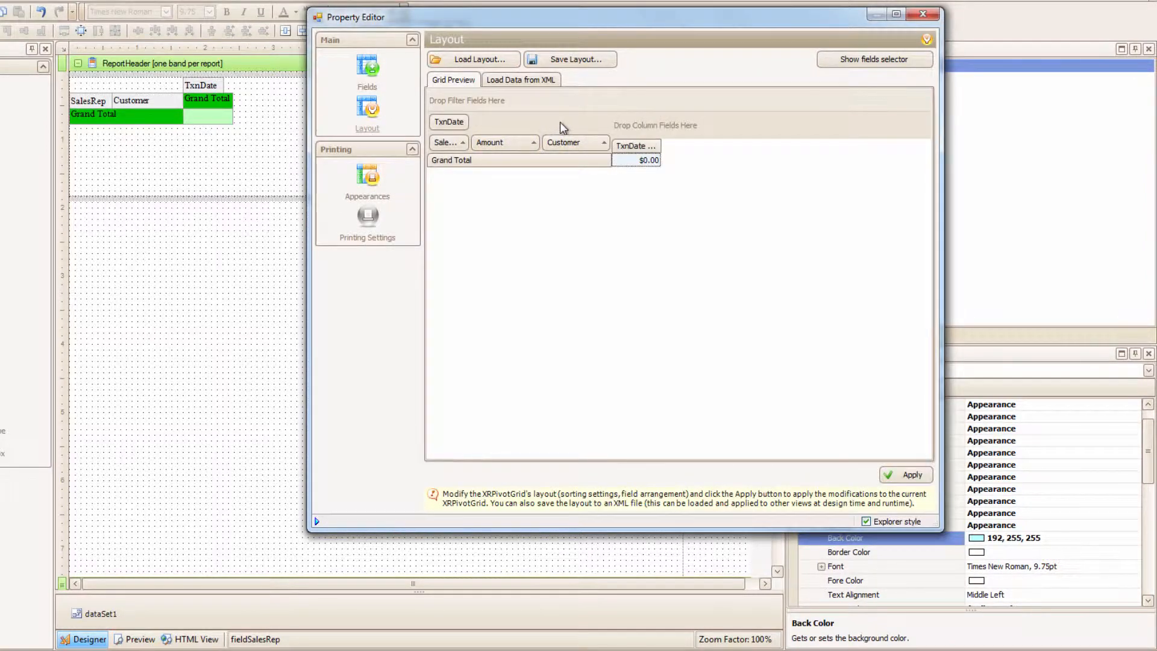
left_click(907, 474)
left_click(925, 13)
left_click(140, 639)
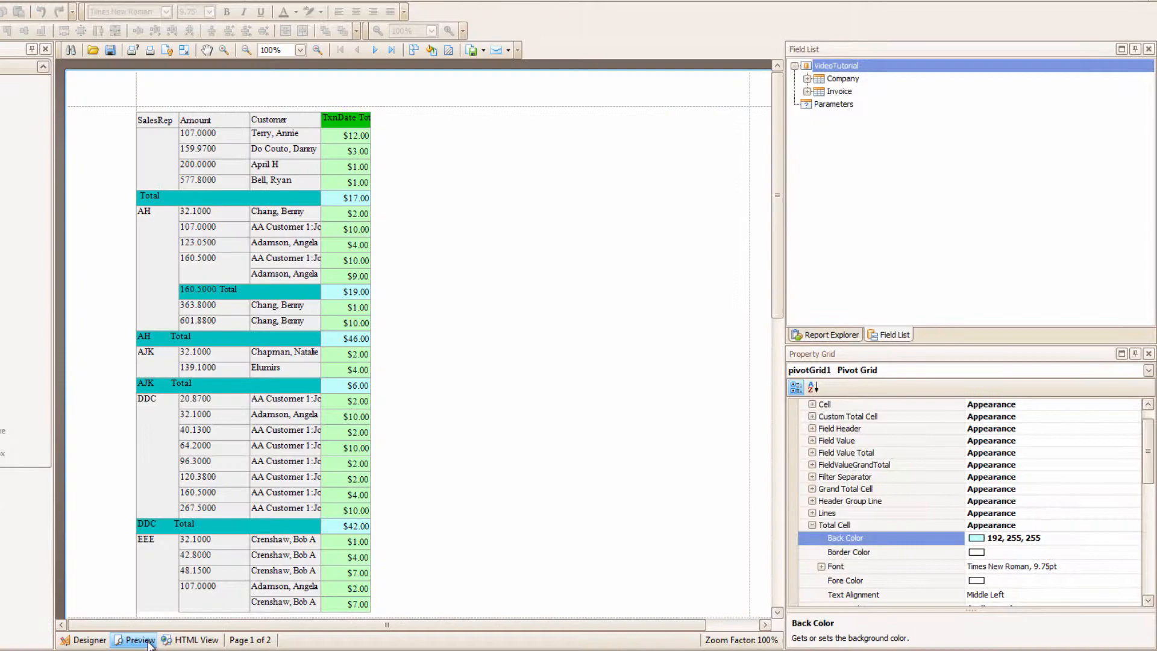
scroll(432, 528, "down", 3)
scroll(432, 528, "down", 2)
scroll(432, 528, "down", 2)
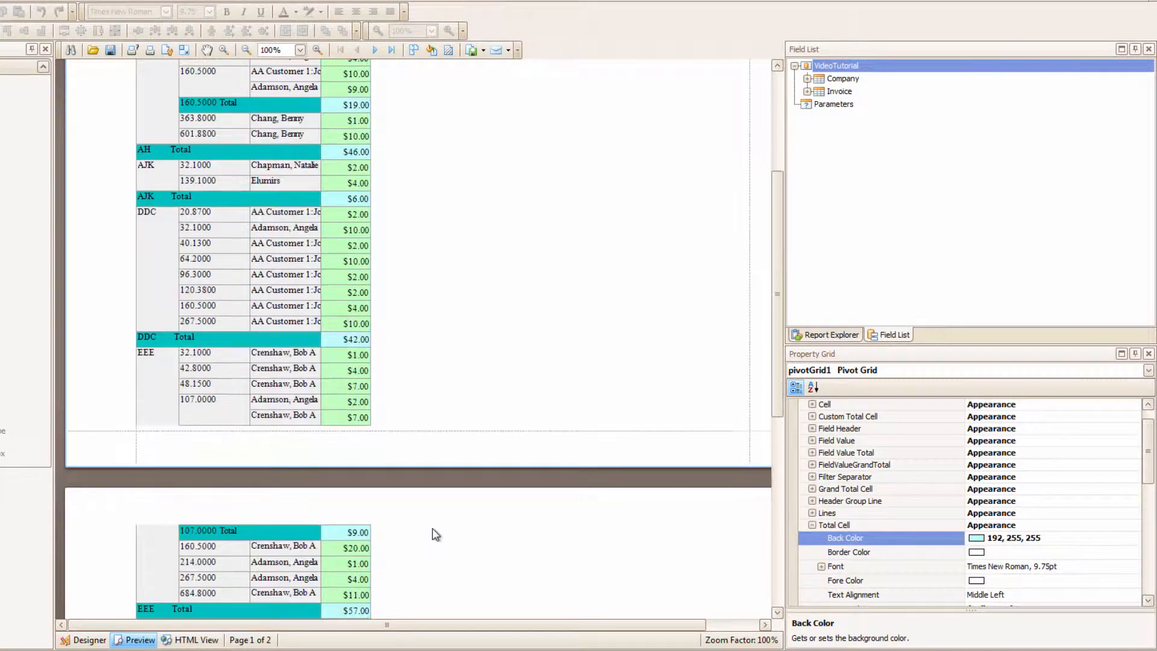
scroll(432, 533, "down", 3)
scroll(432, 534, "down", 3)
scroll(432, 528, "up", 3)
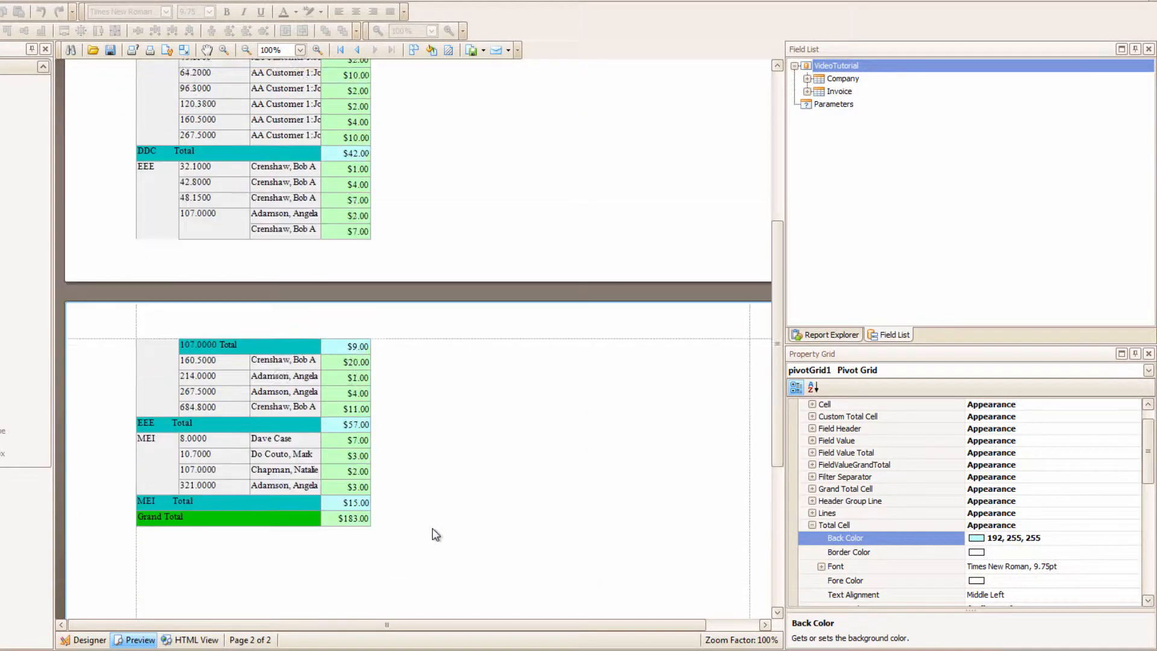
scroll(432, 529, "up", 3)
scroll(433, 528, "up", 3)
scroll(433, 529, "up", 3)
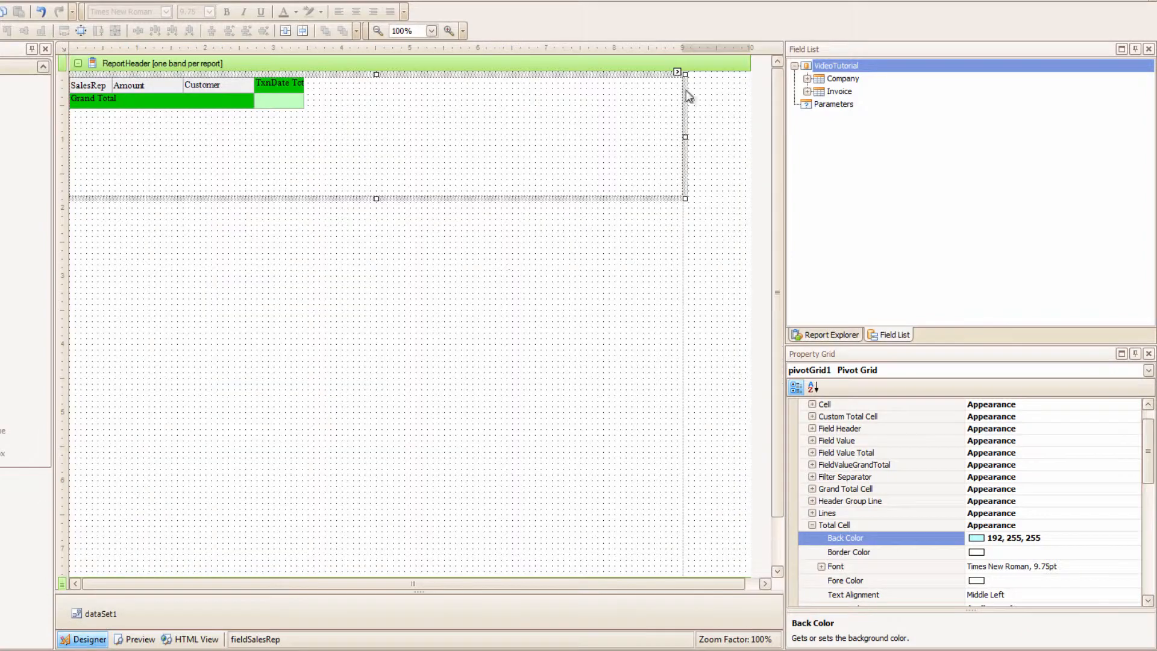